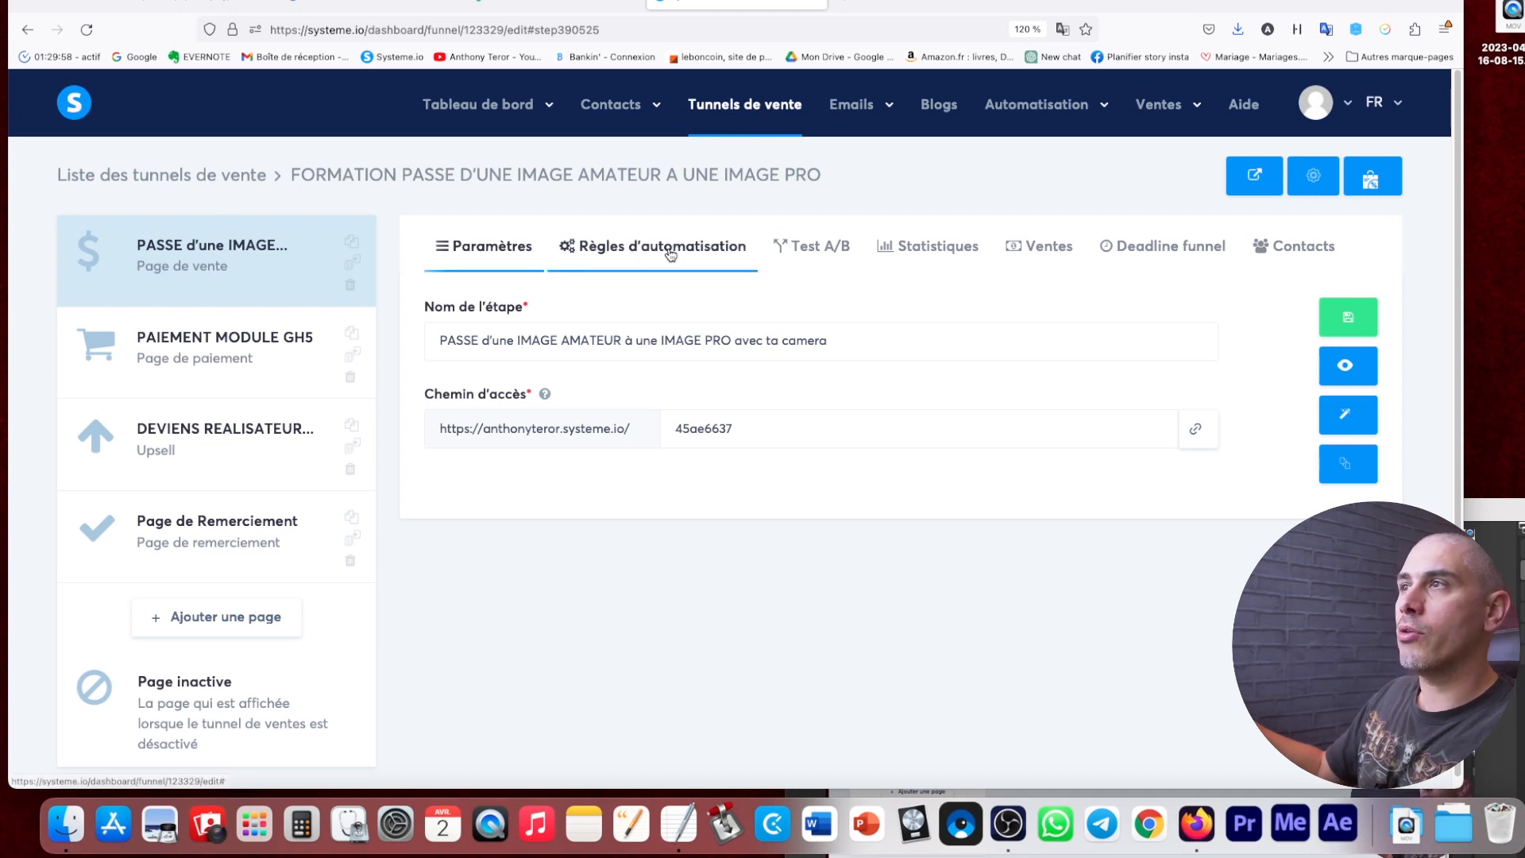
View the sales page's automation rules and preview the live PAIEMENT MODULE GH5 payment page from end to end.
click(670, 253)
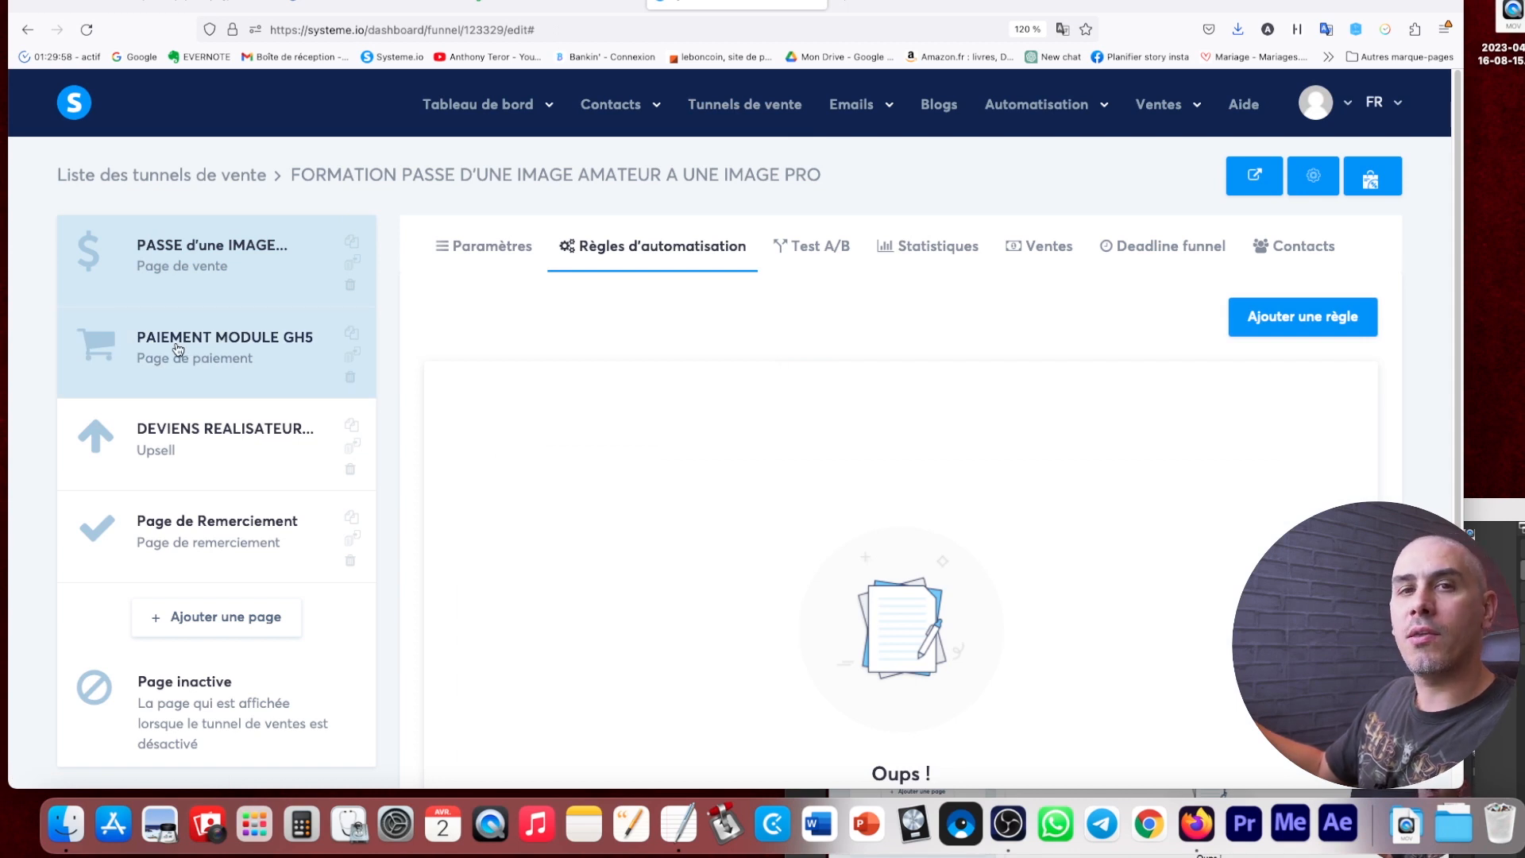
click(250, 348)
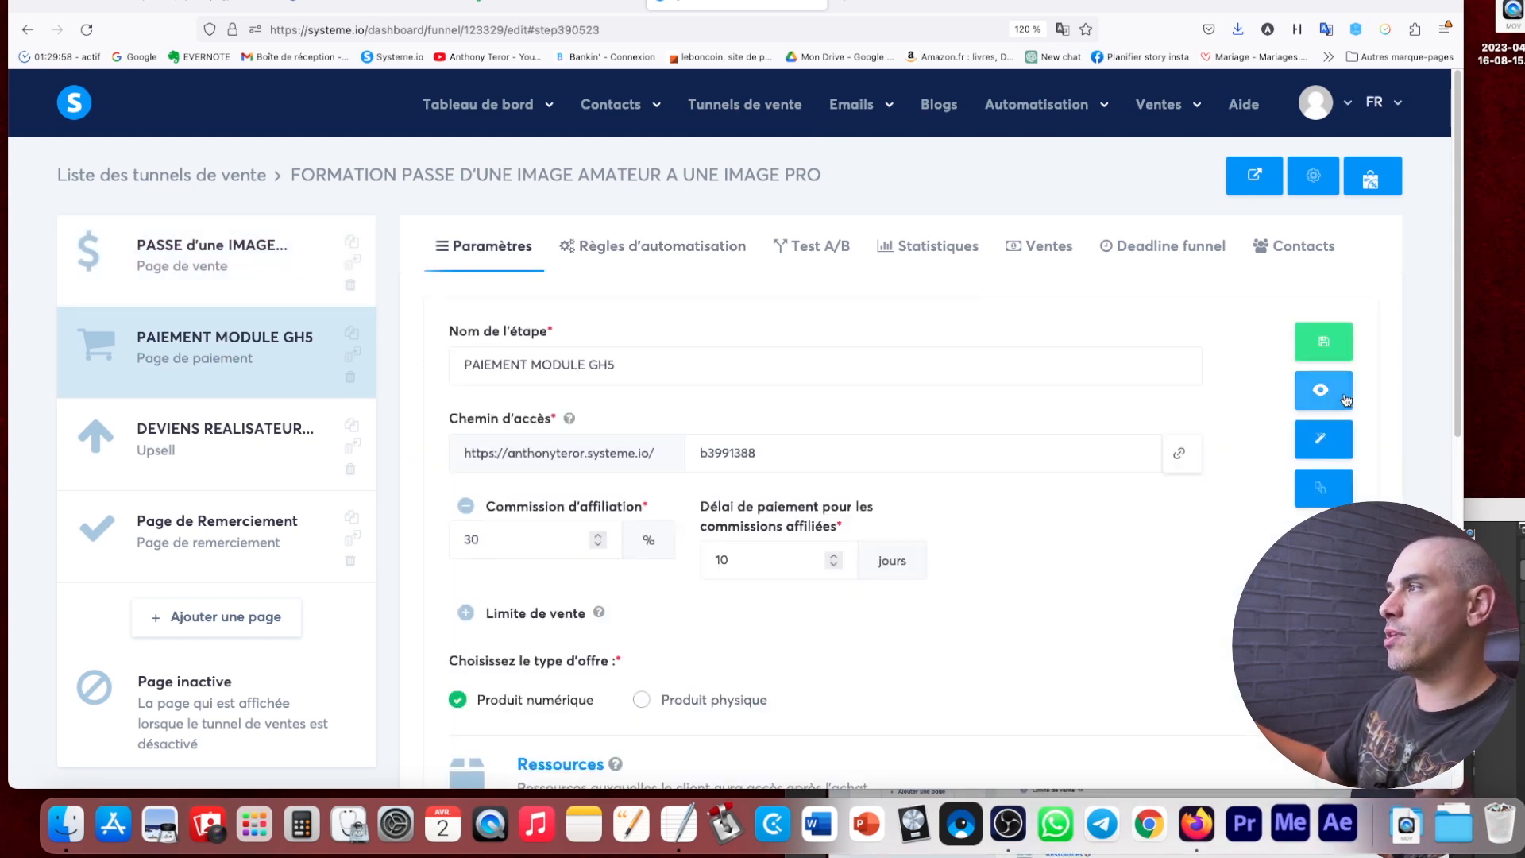
click(1344, 398)
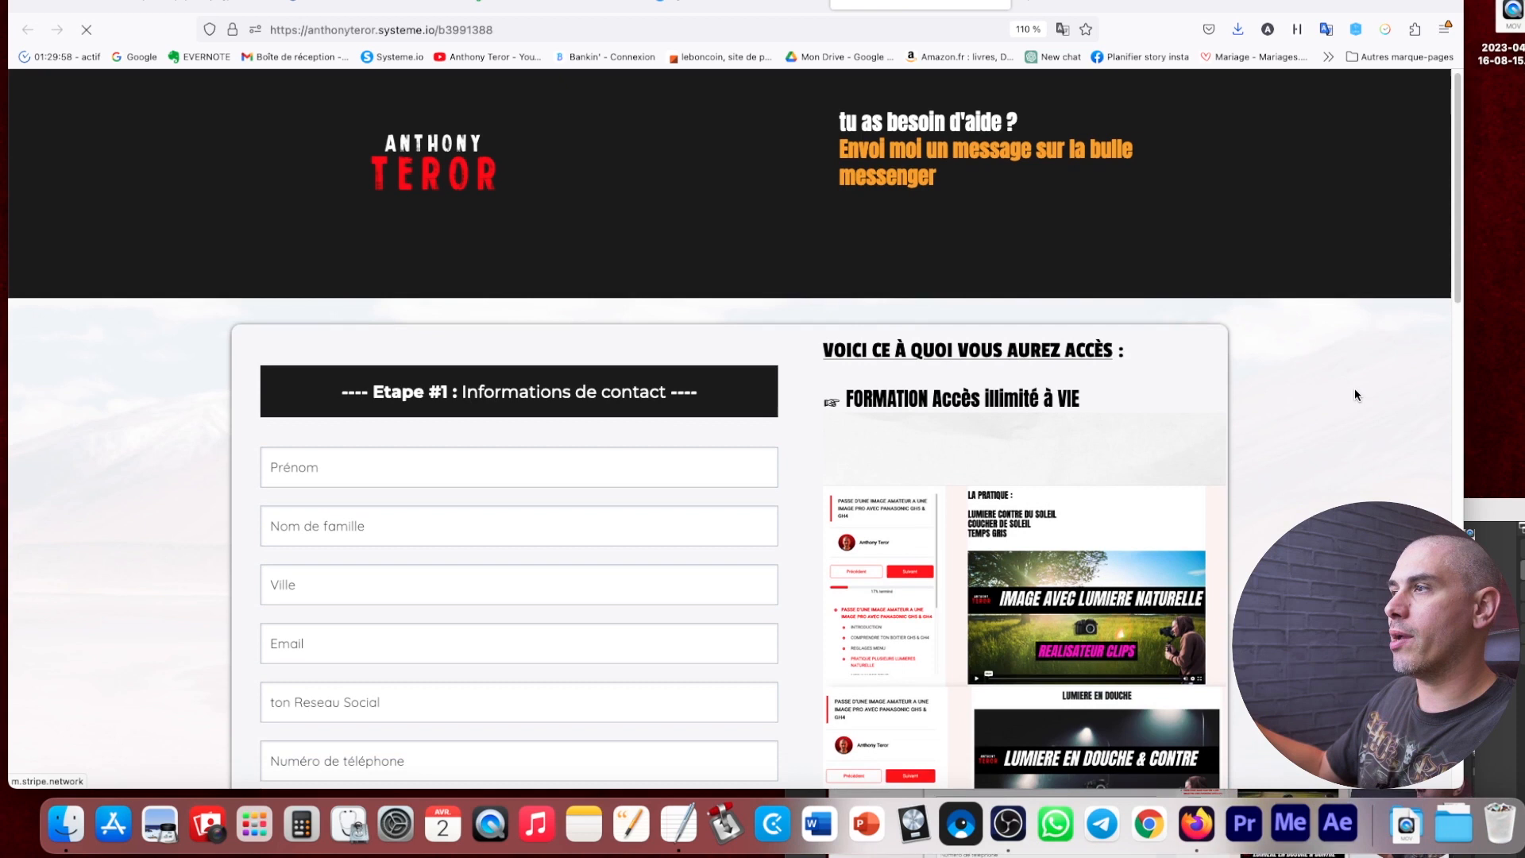
scroll(1355, 393, down, 10)
scroll(1355, 384, down, 4)
scroll(1355, 385, up, 15)
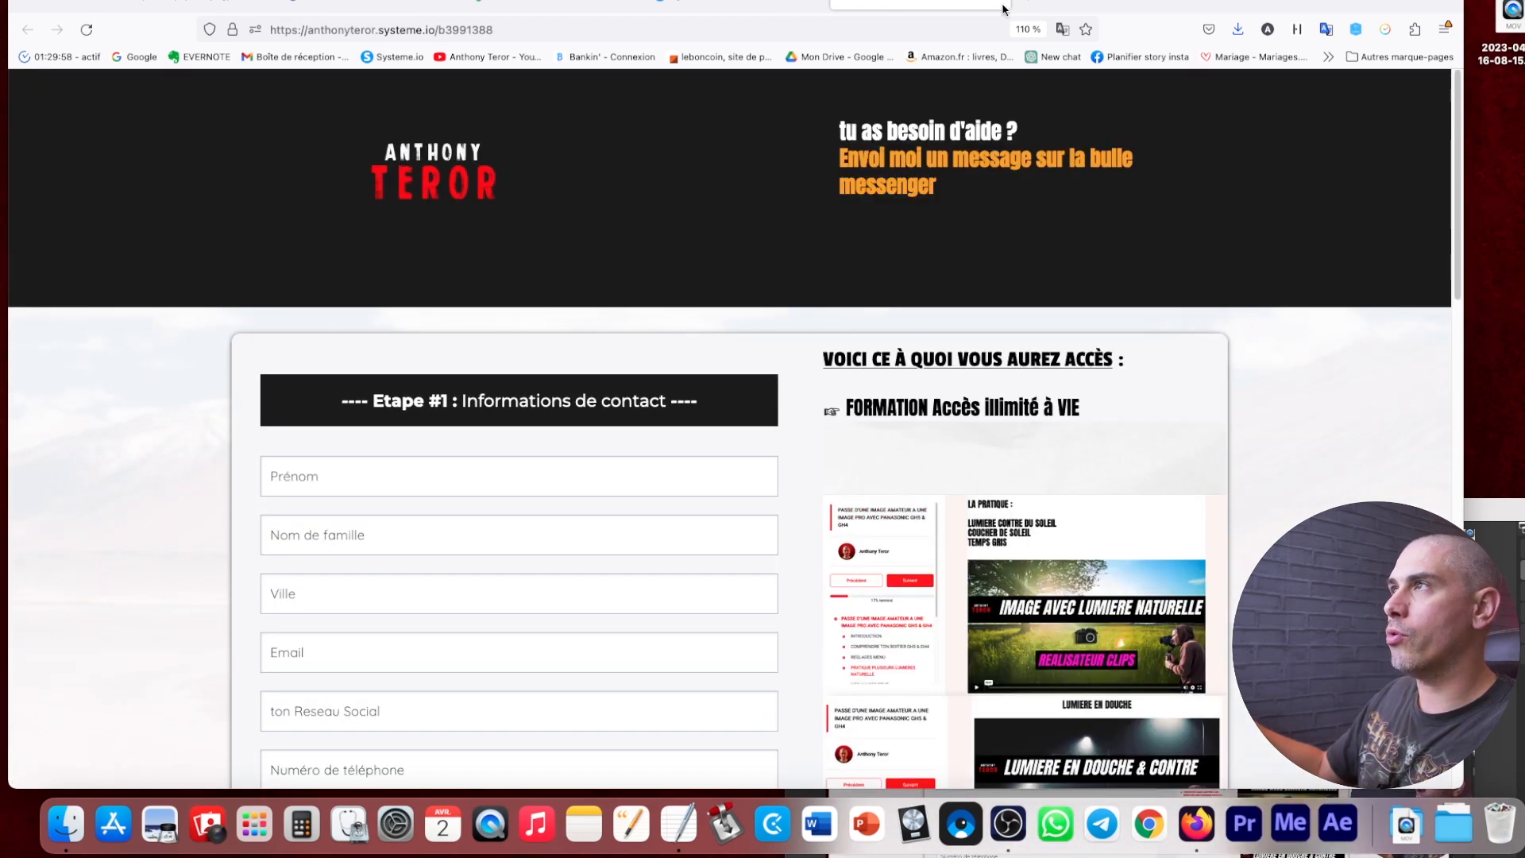
click(1002, 9)
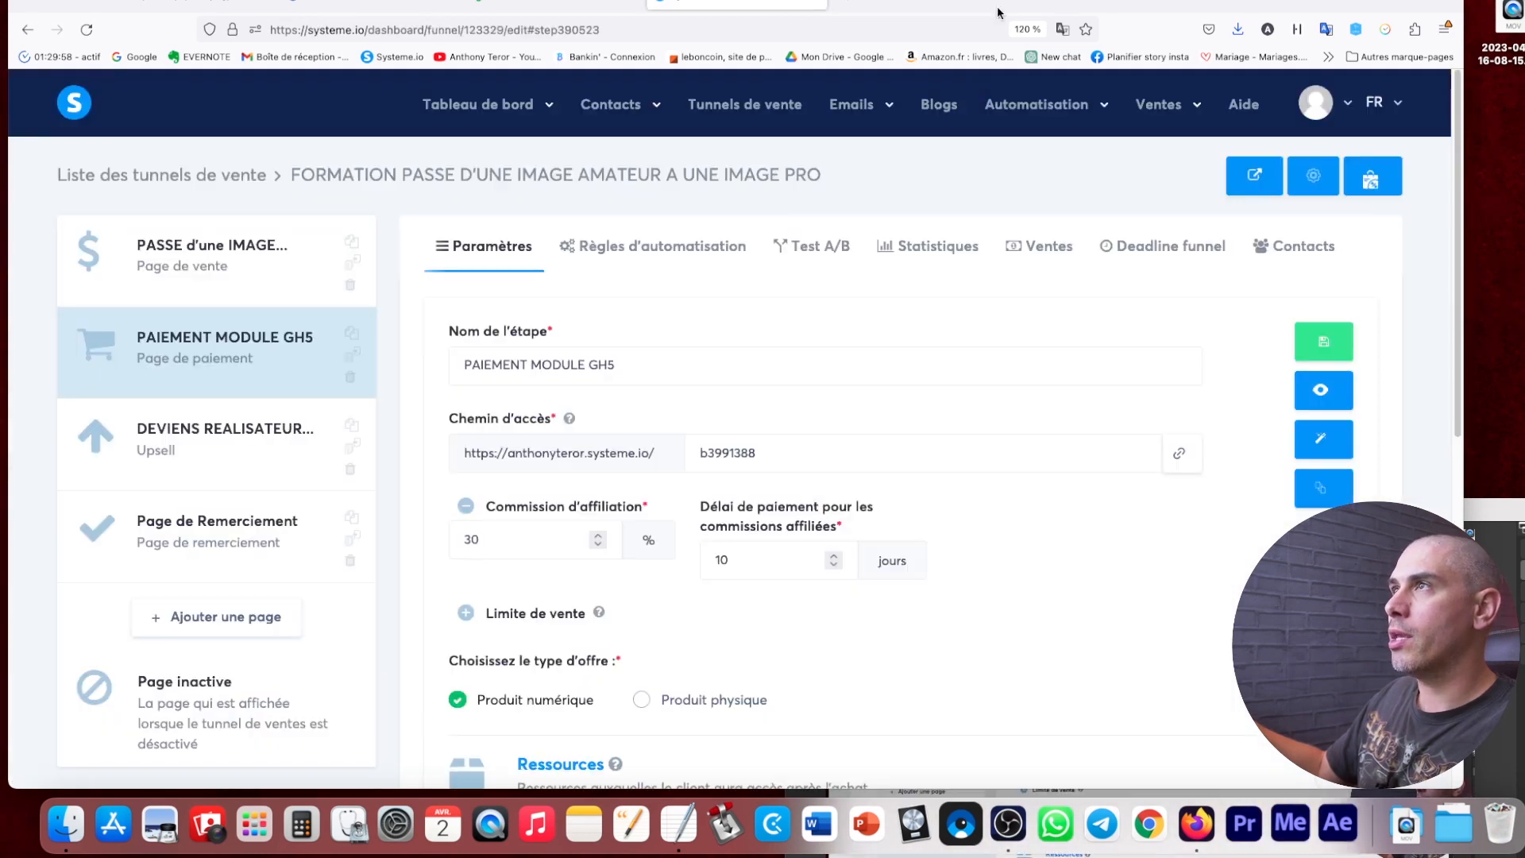
Open the payment page's automation rules and review the triggers offered for a new rule without adding one.
click(634, 256)
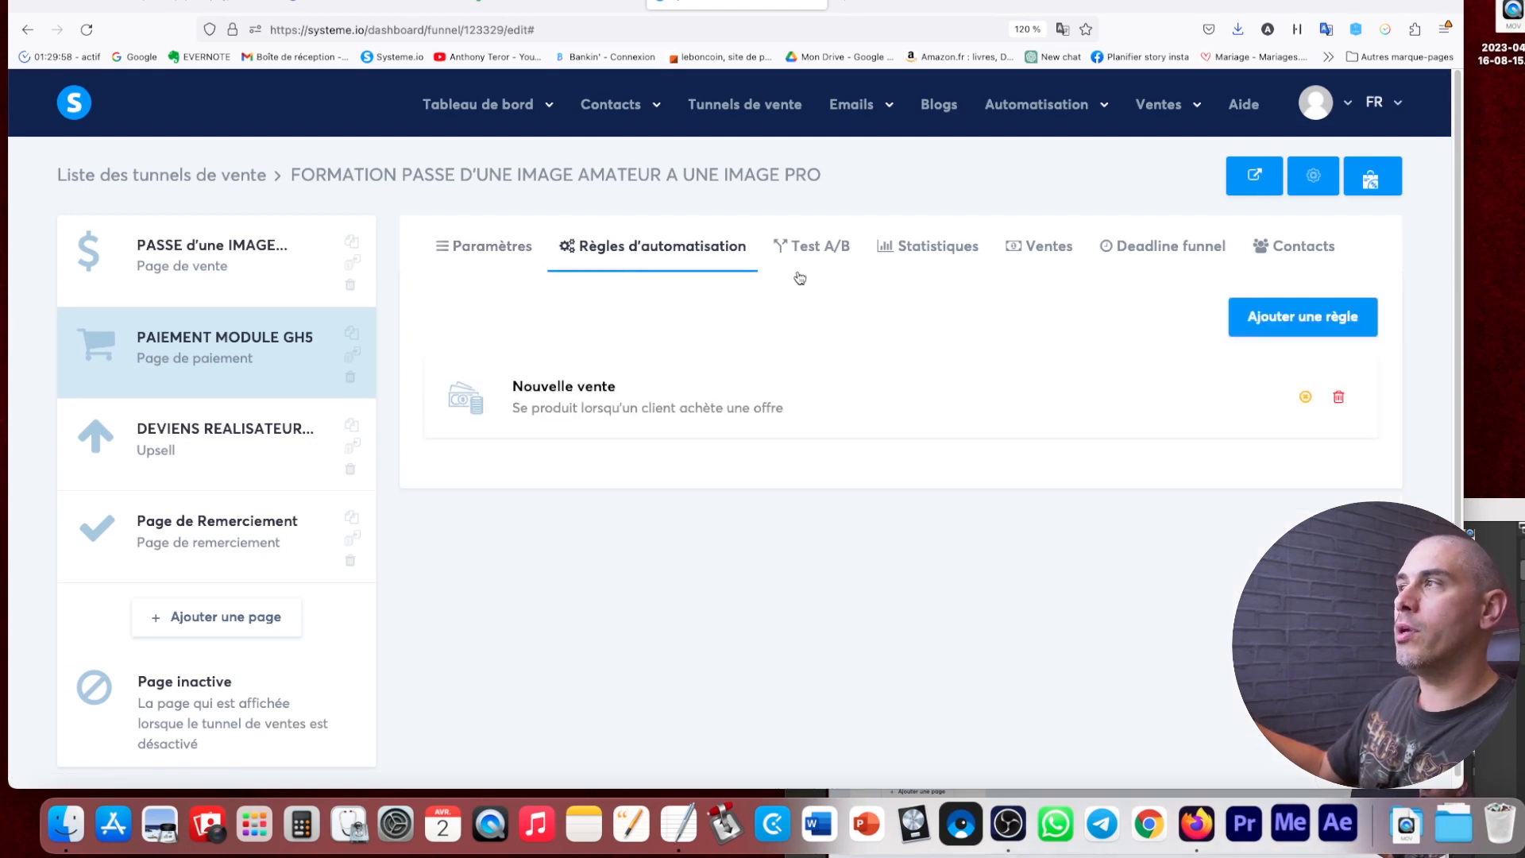
click(1307, 320)
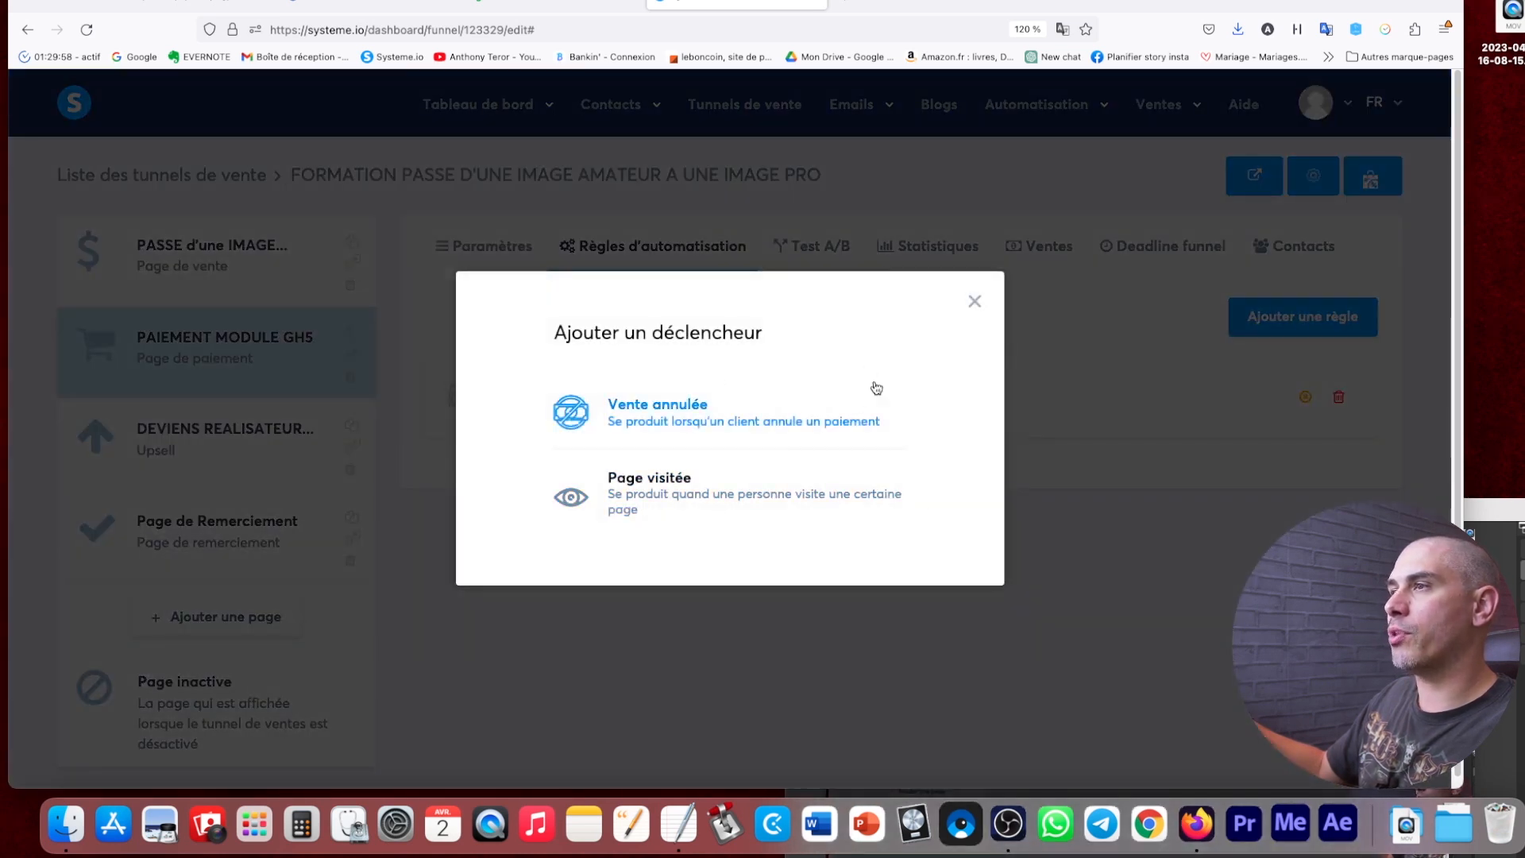
click(974, 301)
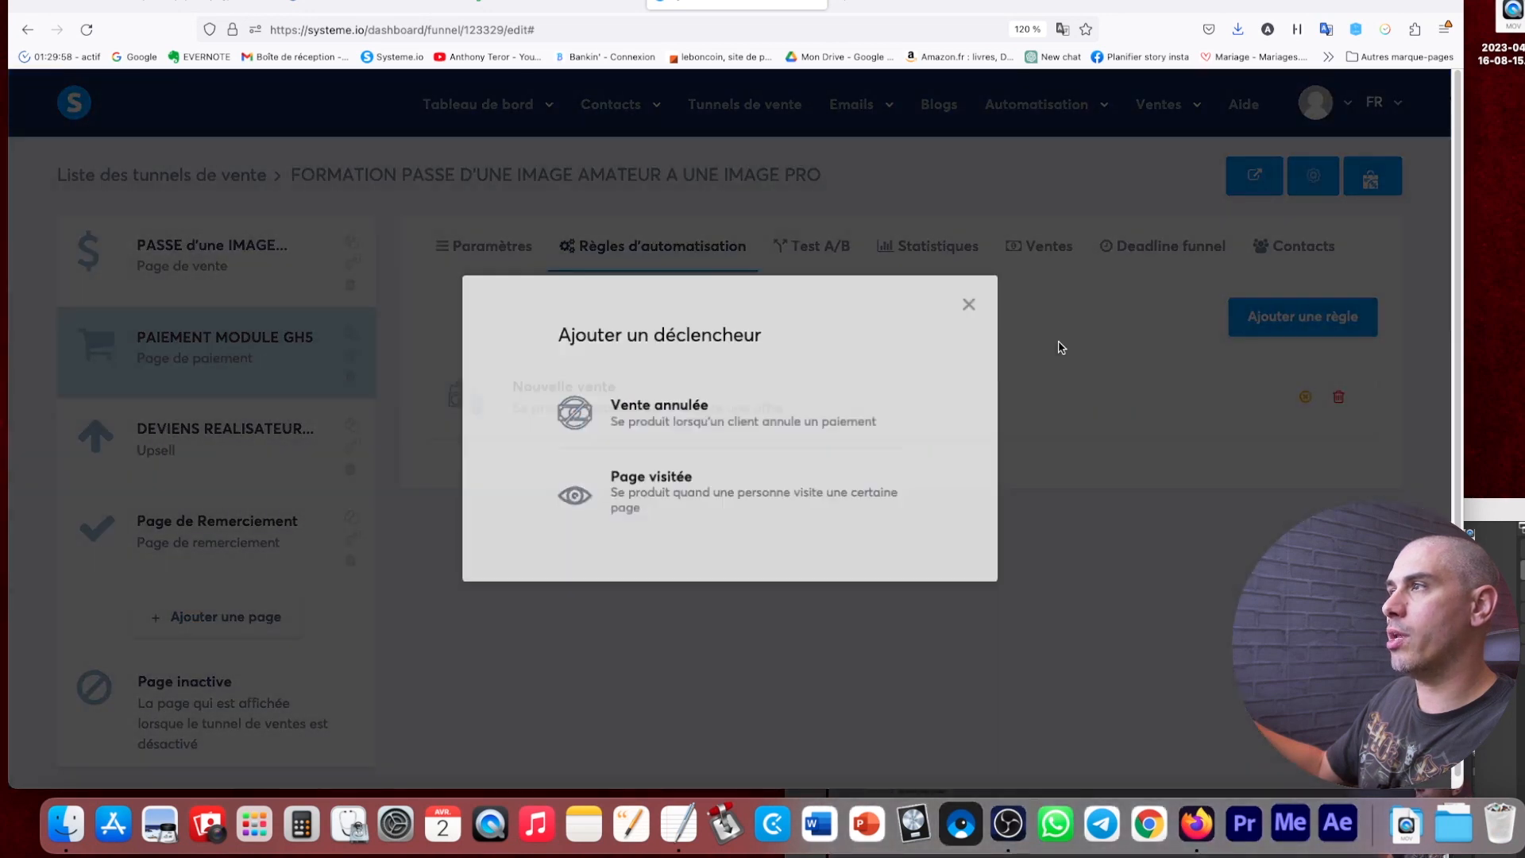
click(1060, 347)
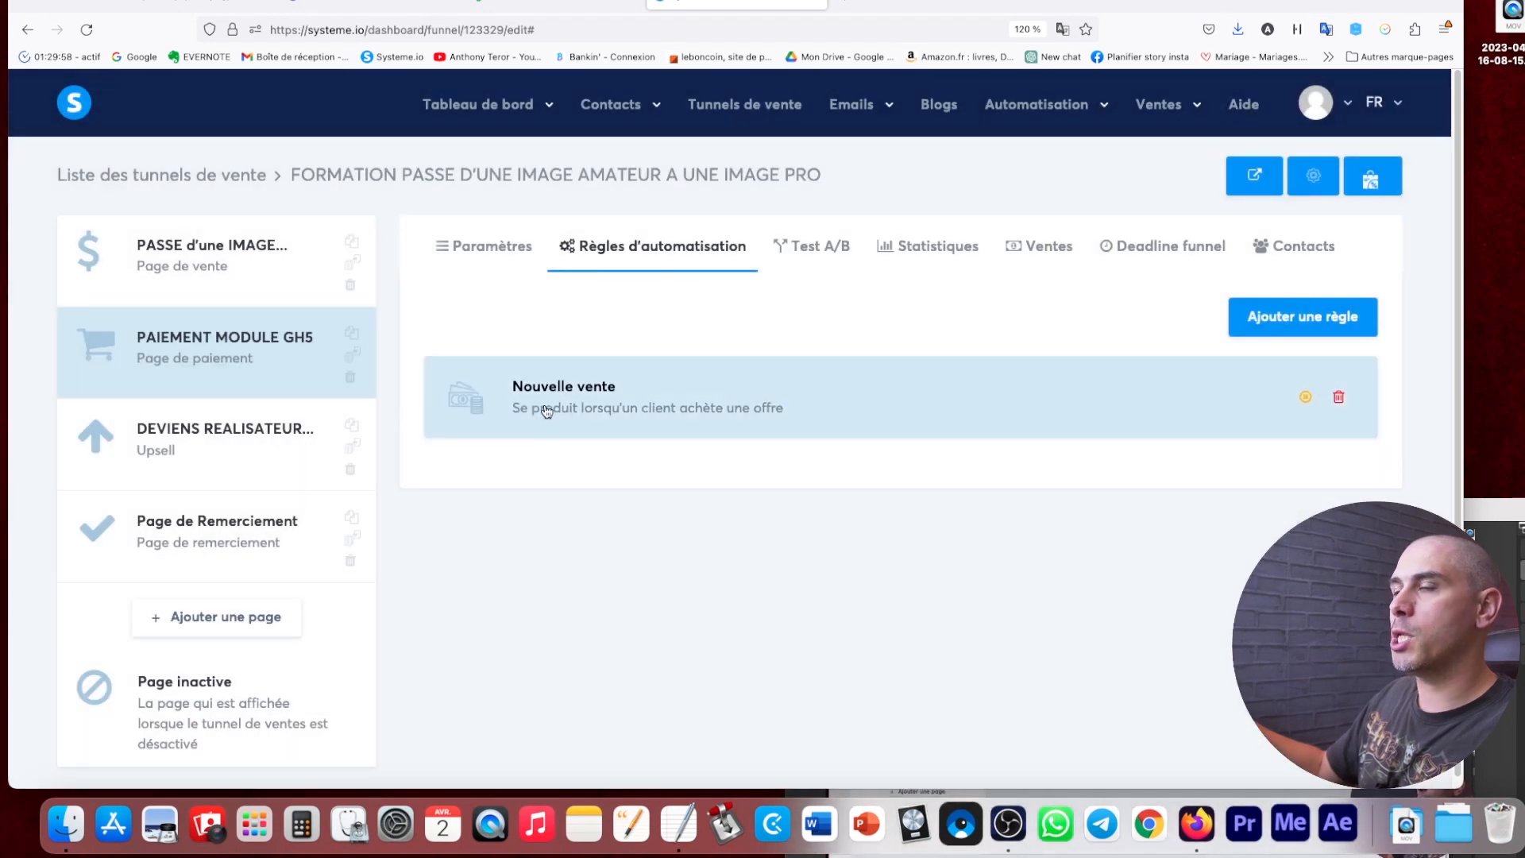
Open the "Nouvelle vente" rule and review its actions and the action types that can be added.
click(614, 404)
scroll(776, 467, down, 1)
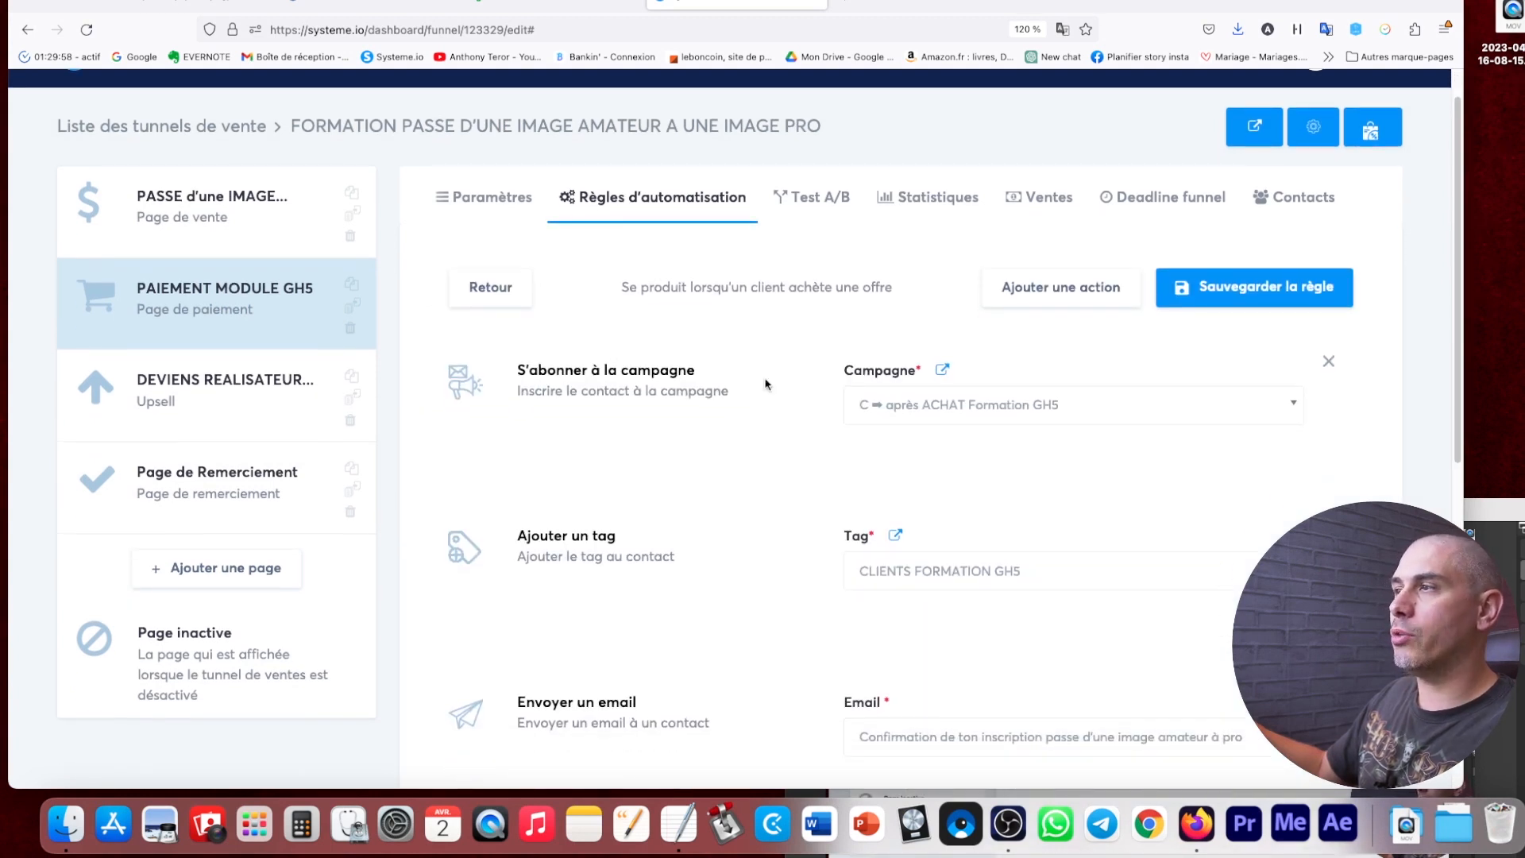
scroll(765, 433, down, 5)
scroll(766, 433, up, 4)
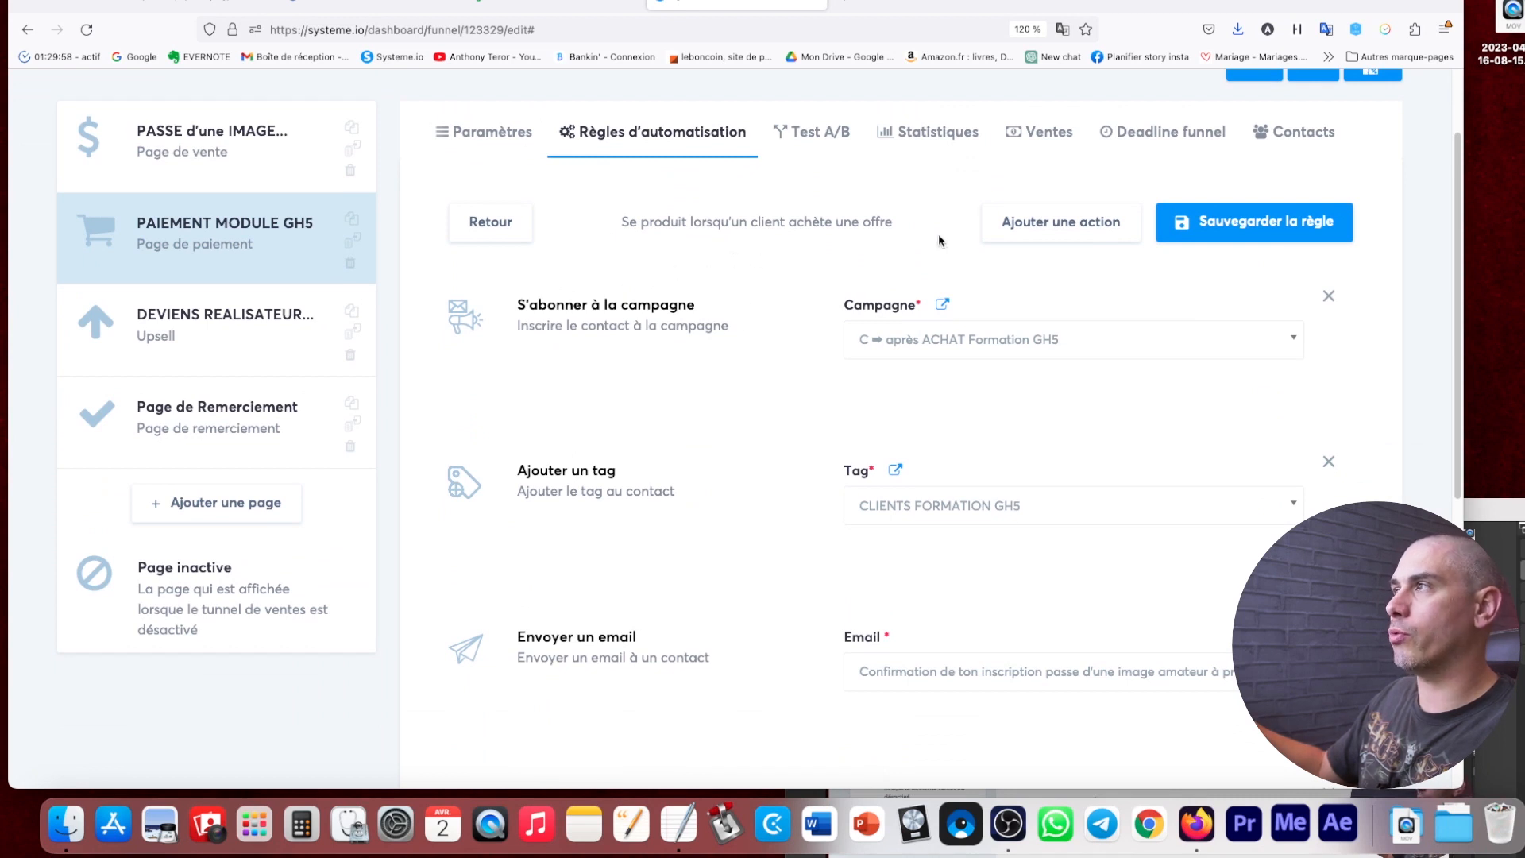
click(1068, 227)
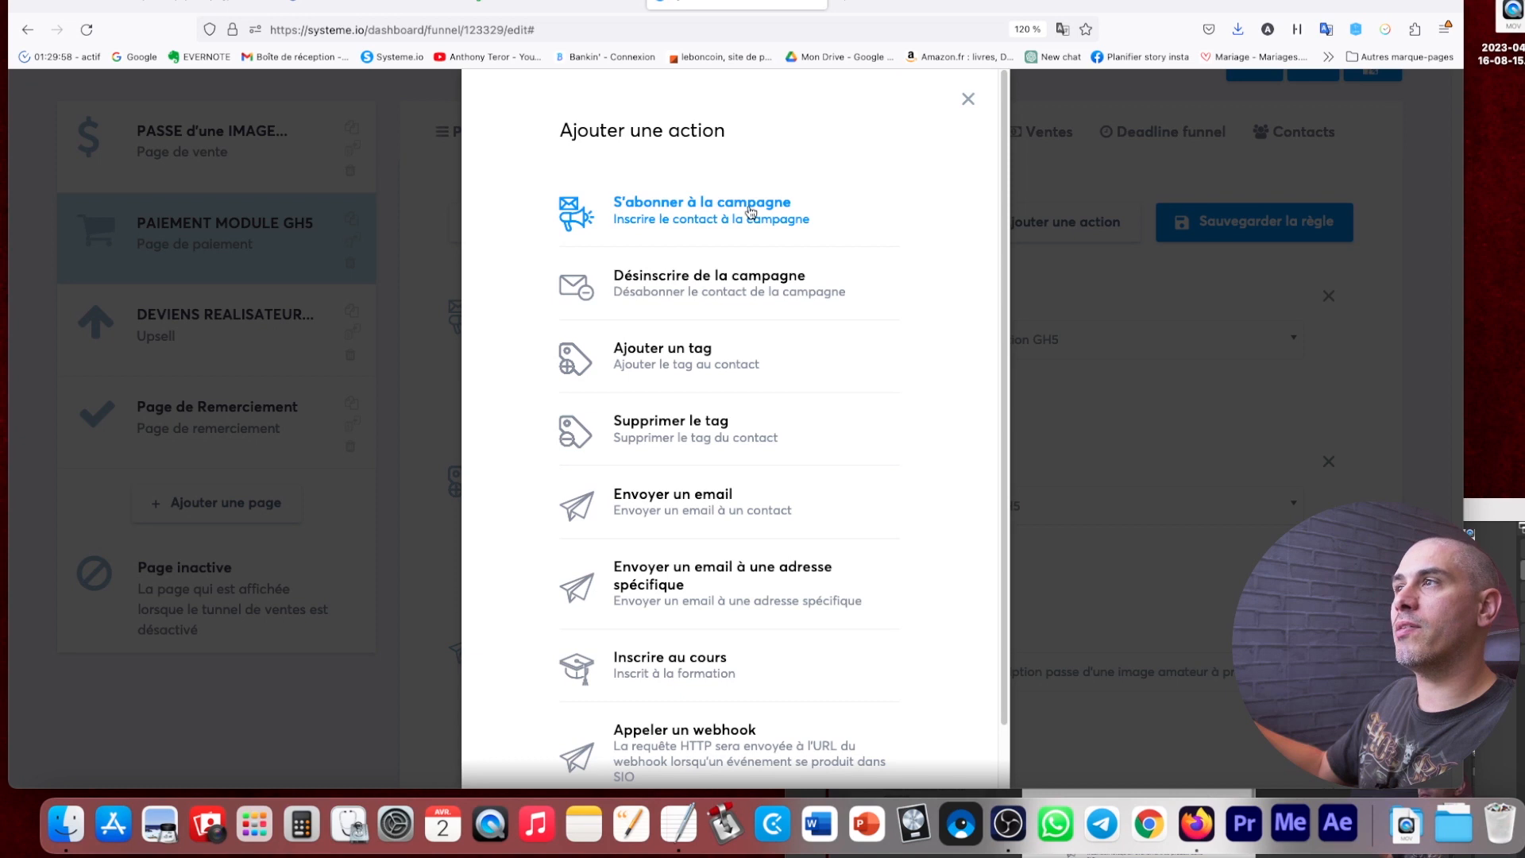
click(967, 100)
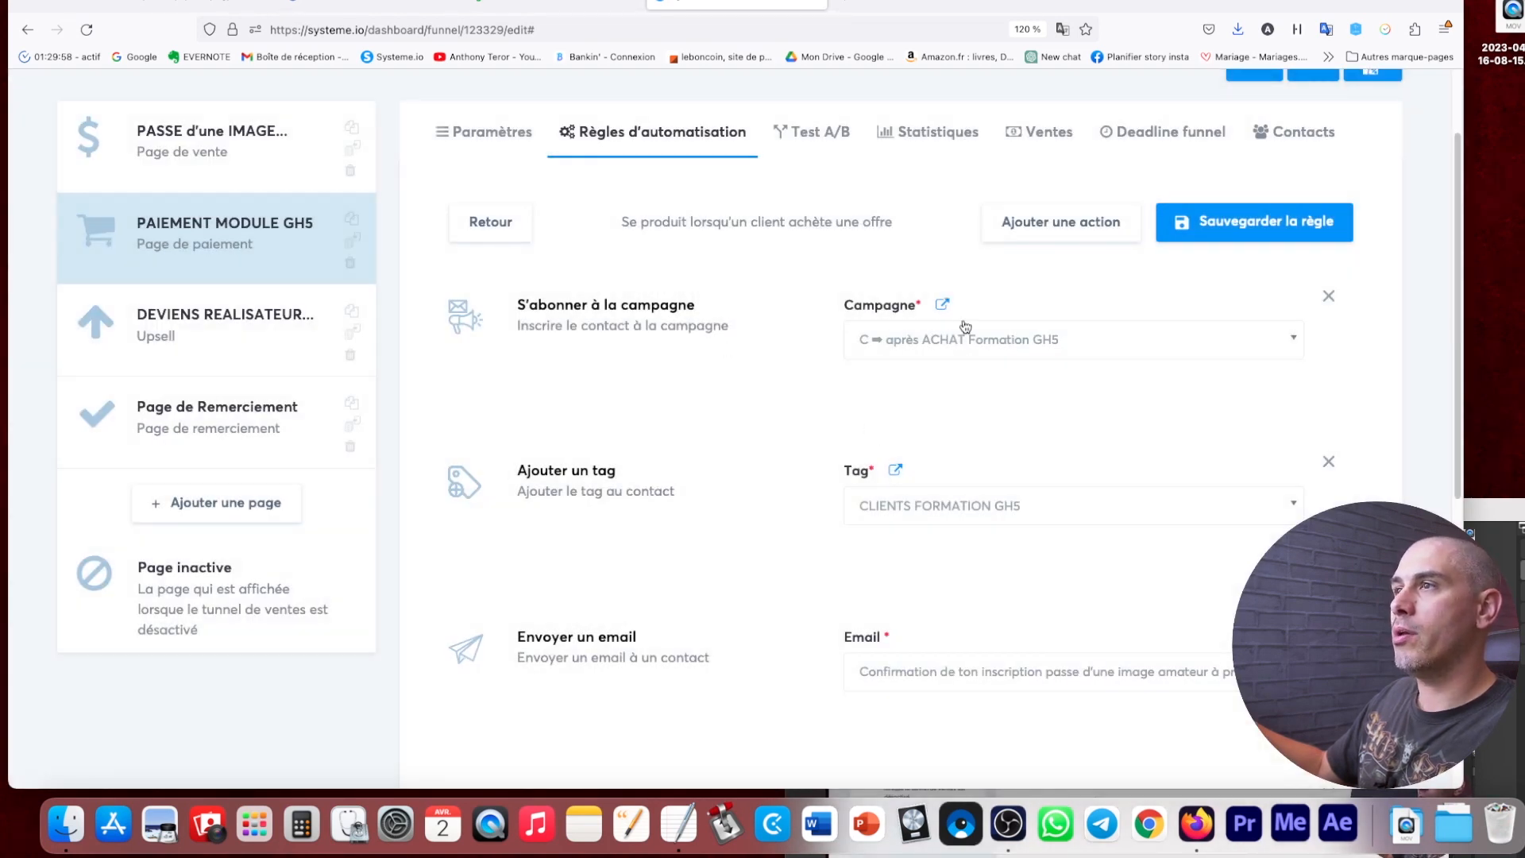
View the email campaign "C ➡ F - CLIPMAKER ACADEMY apres Telechargements OFFERT" and its steps, and return to the funnel rule.
scroll(965, 349, up, 3)
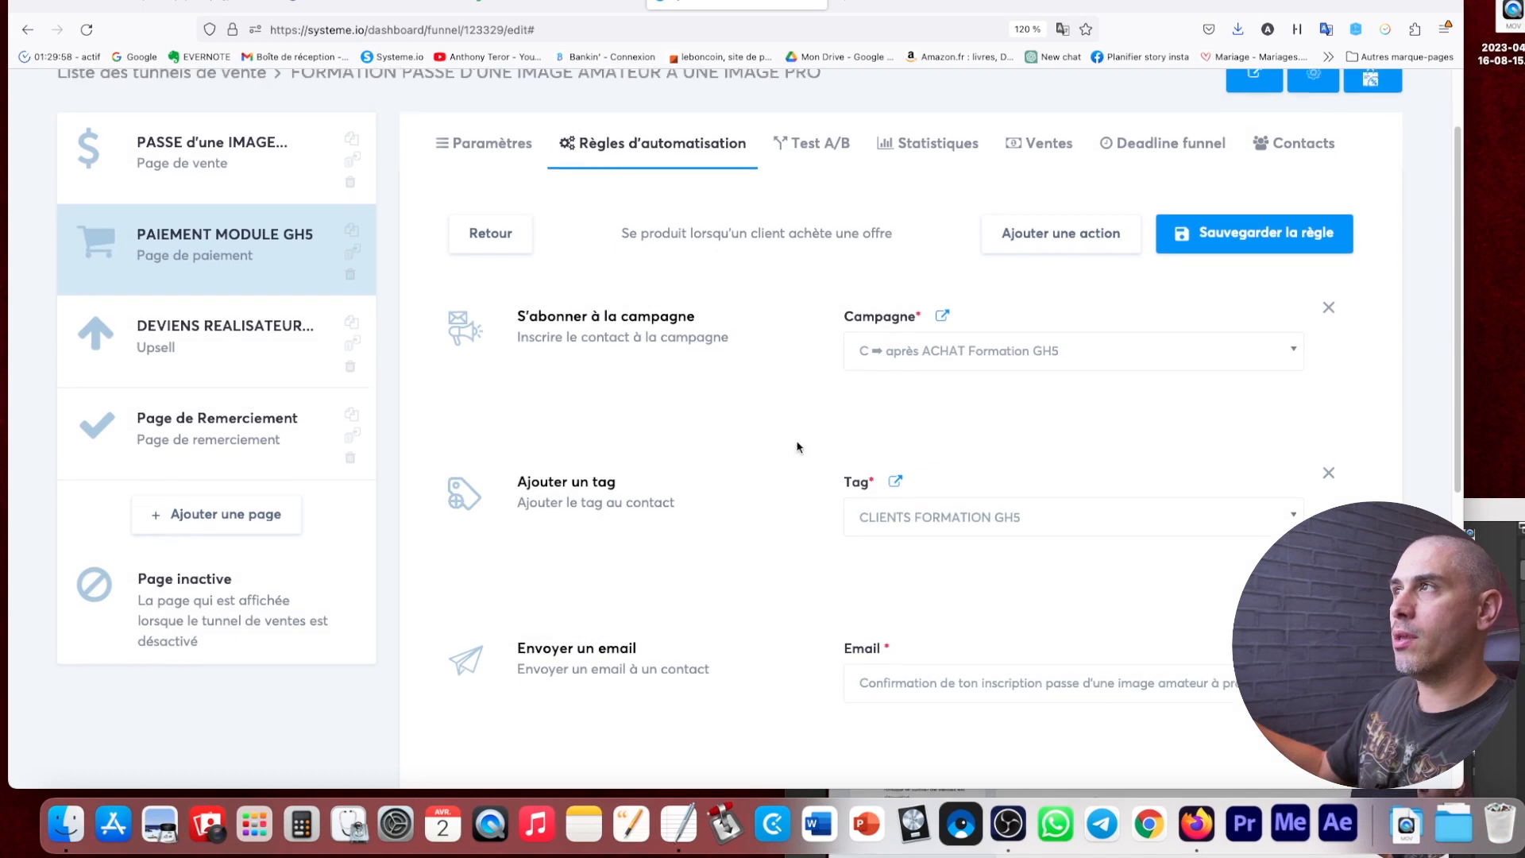
mouse_move(870, 109)
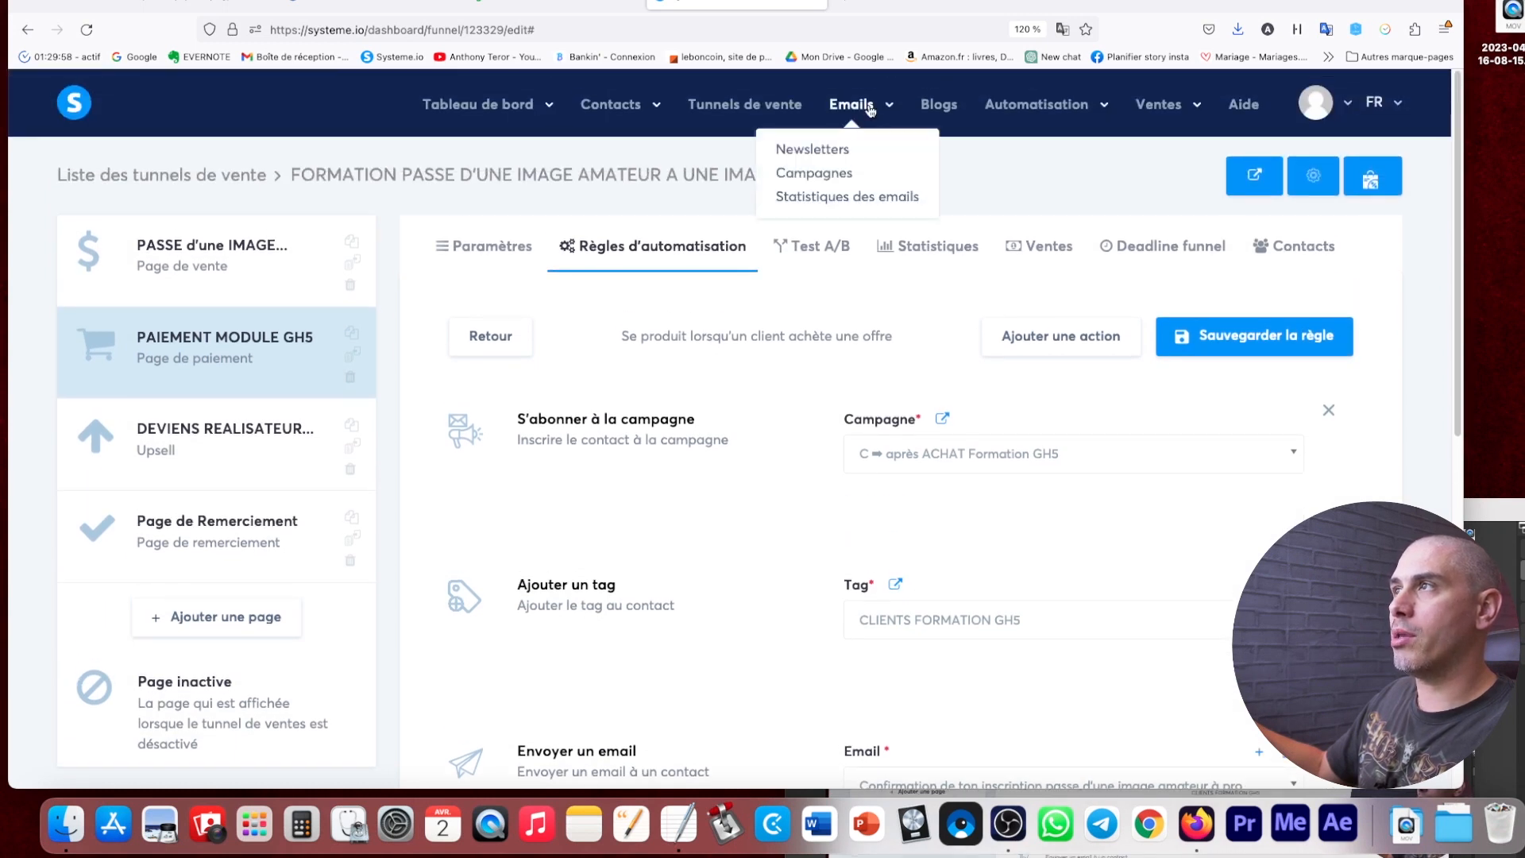
click(834, 176)
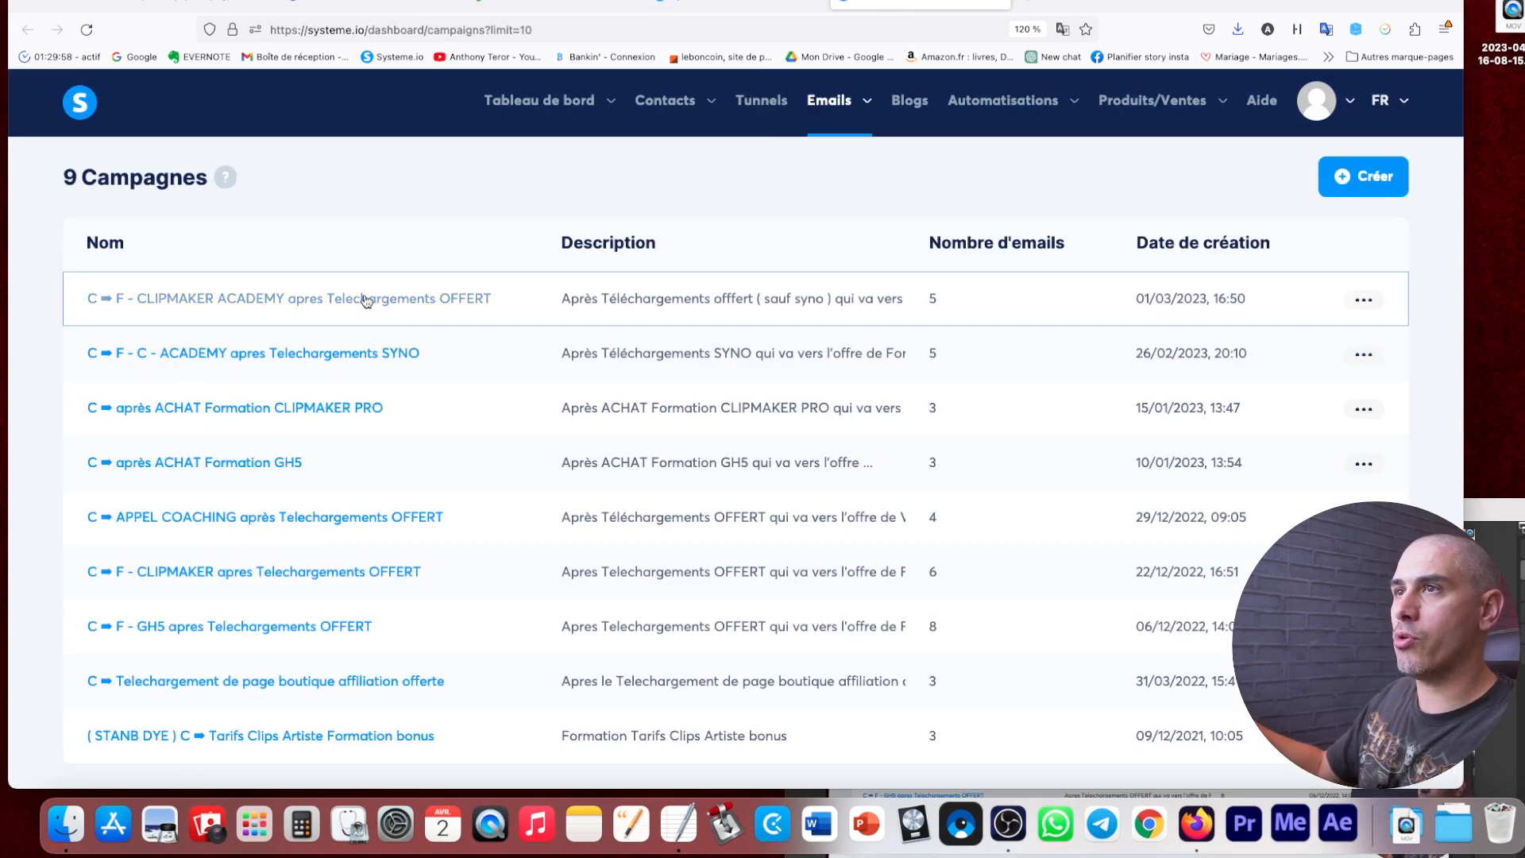
click(337, 300)
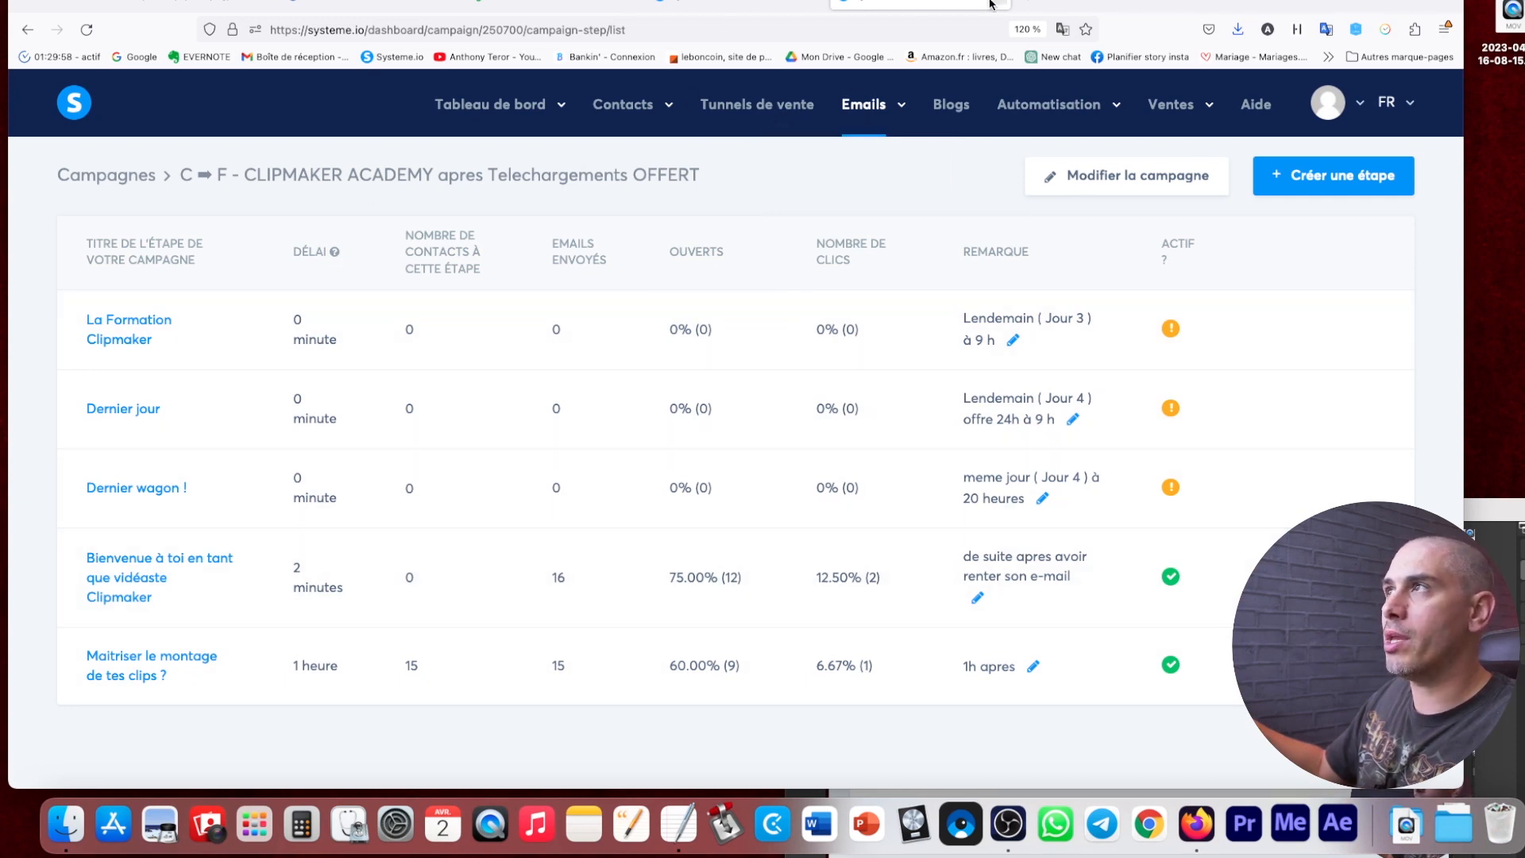
click(724, 4)
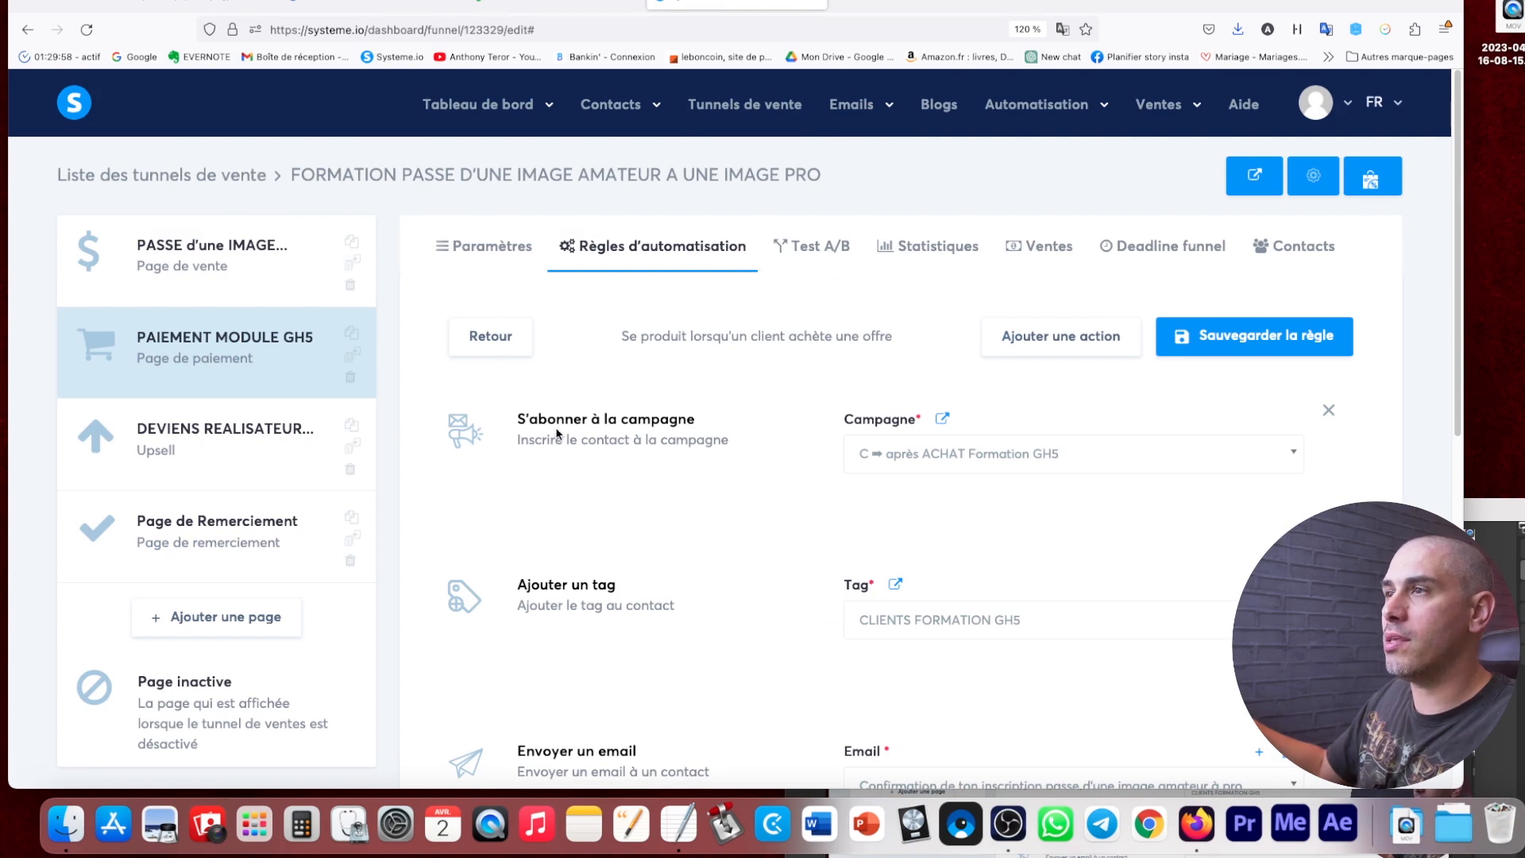
Review the campaigns selectable in the rule's "S'abonner à la campagne" action, keeping "C ➡ après ACHAT Formation GH5".
click(1087, 452)
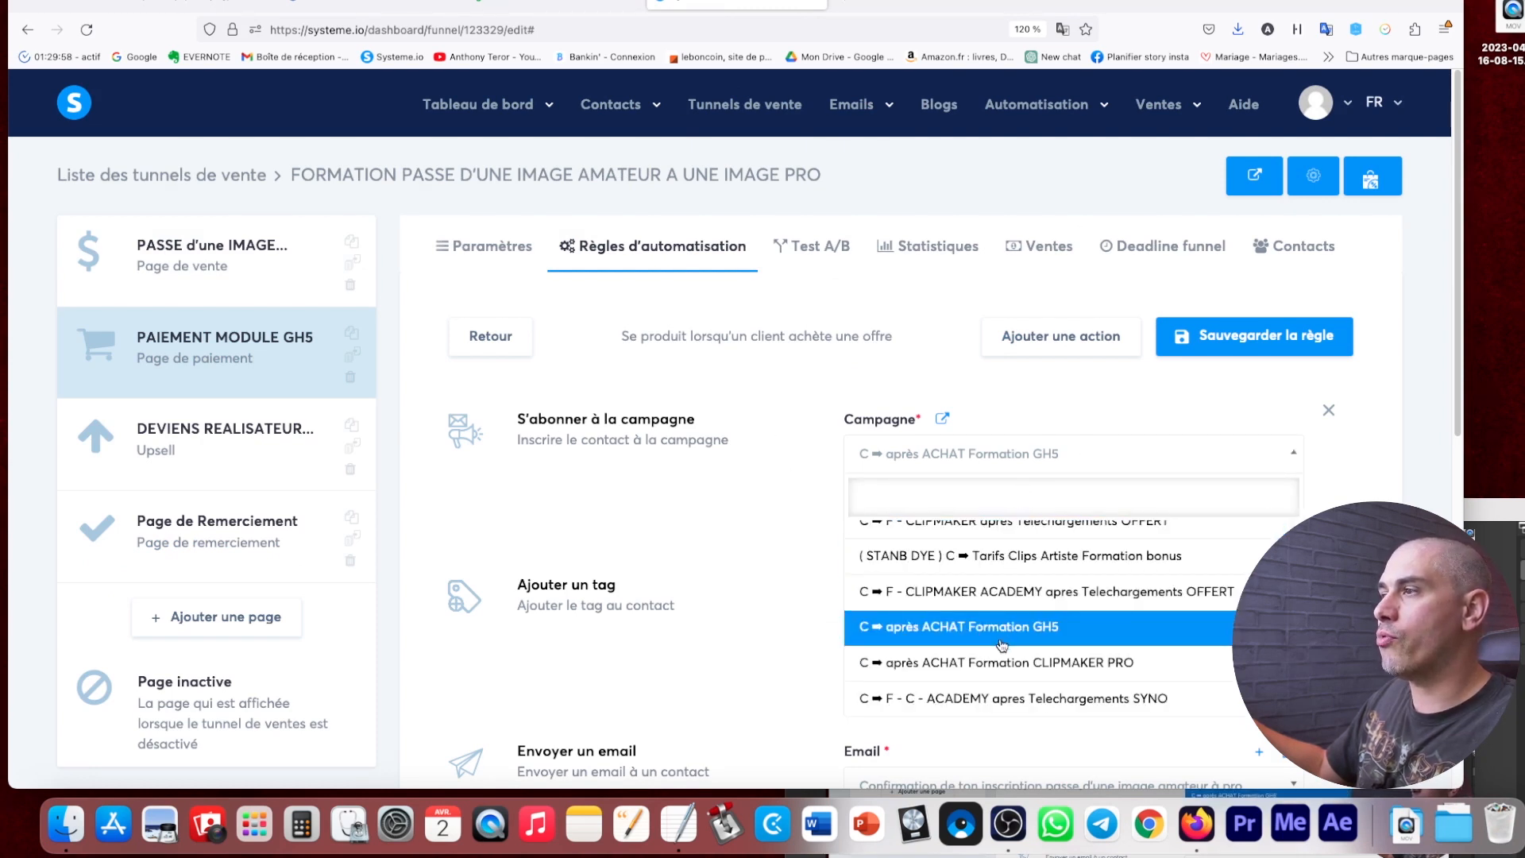
click(767, 383)
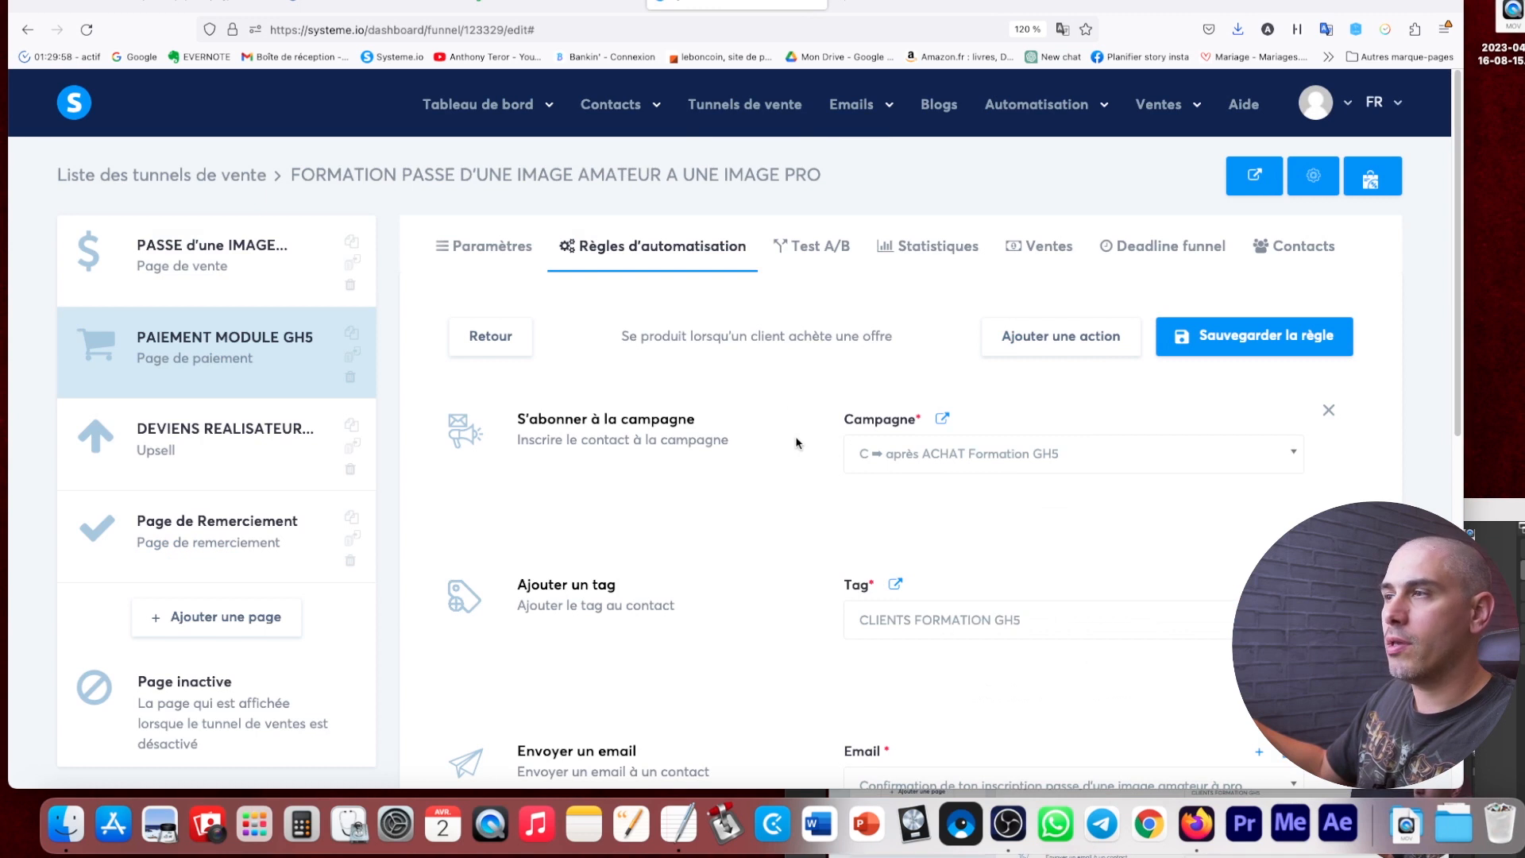
scroll(789, 423, down, 2)
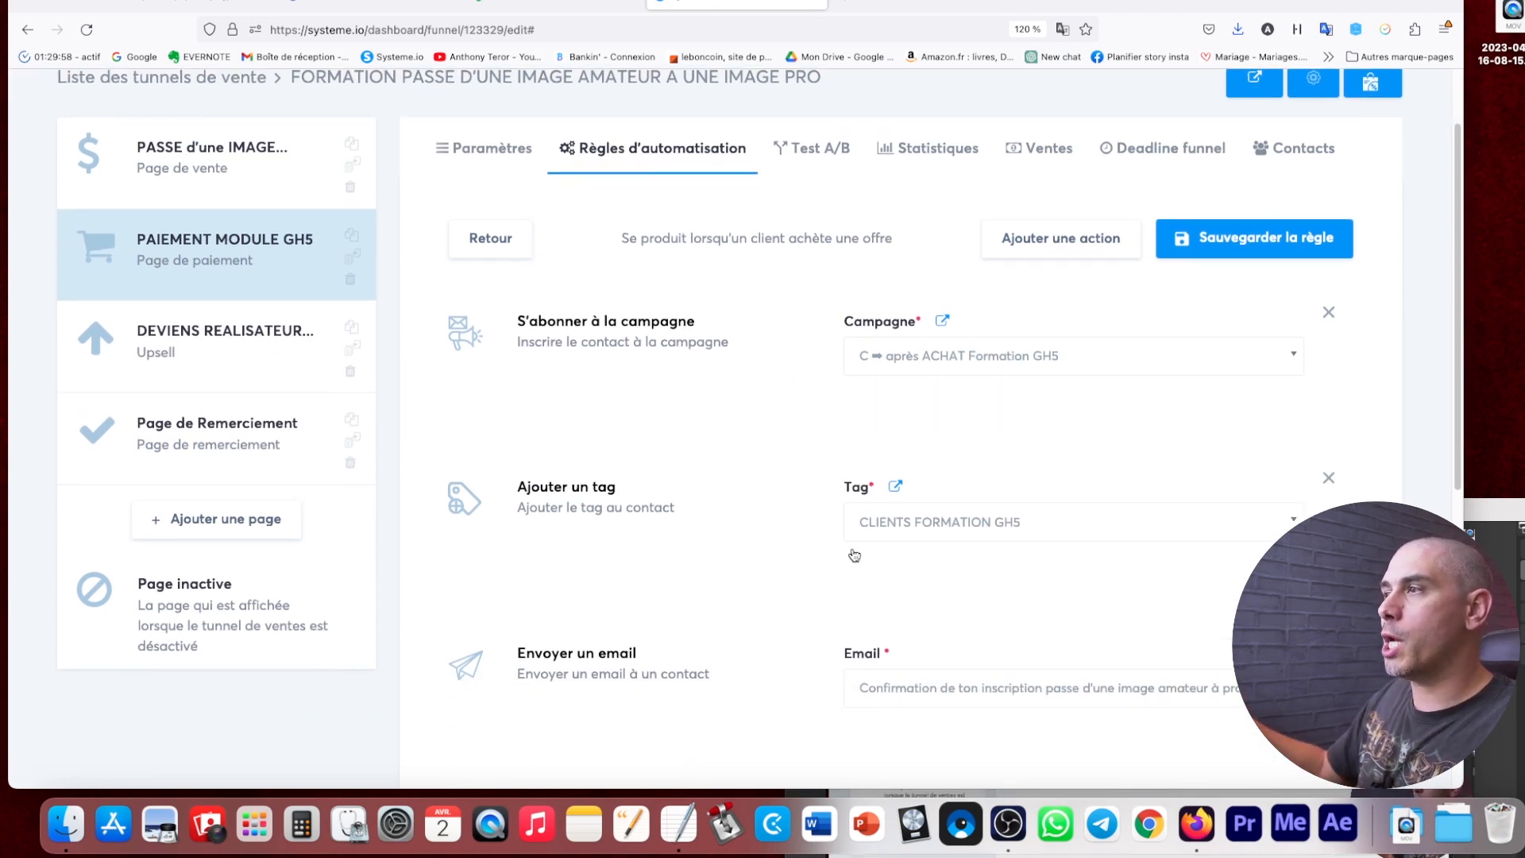
Browse the account's contact tags on the tag management page and return to the funnel rule.
scroll(755, 467, up, 2)
mouse_move(621, 115)
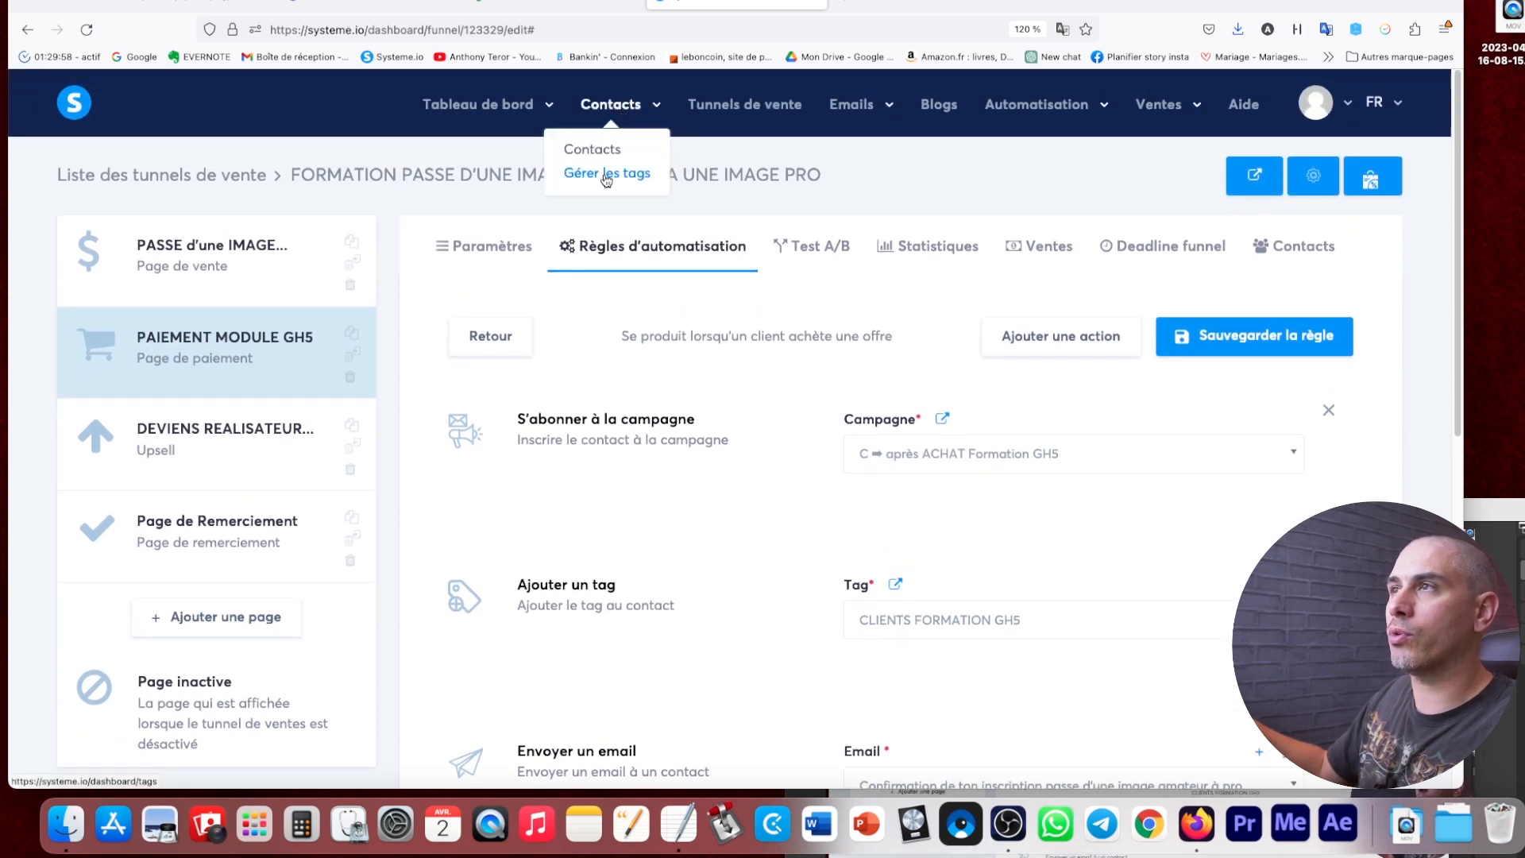
click(635, 172)
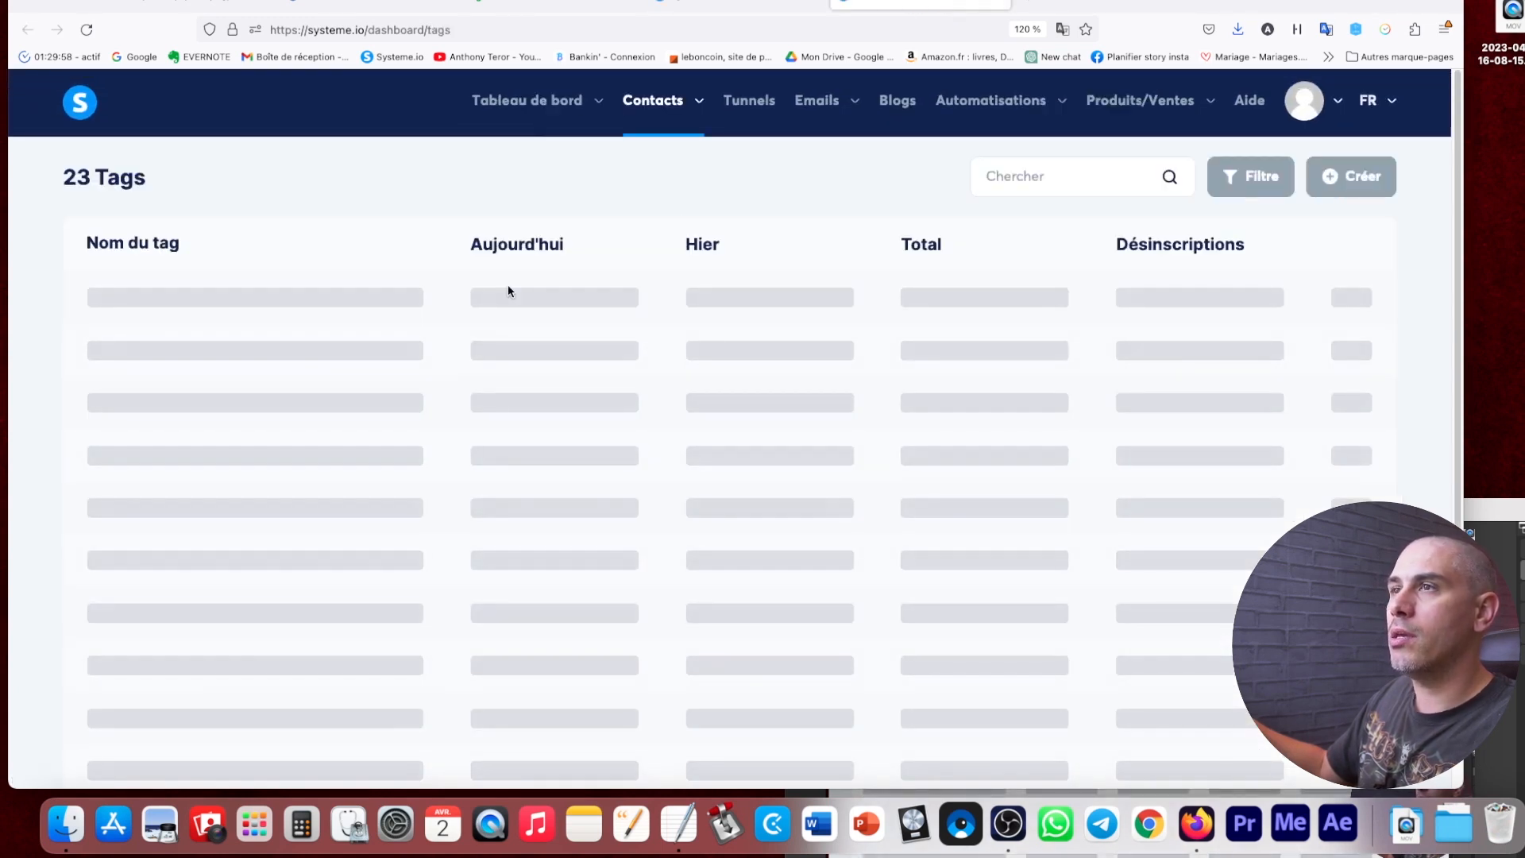
scroll(425, 211, down, 2)
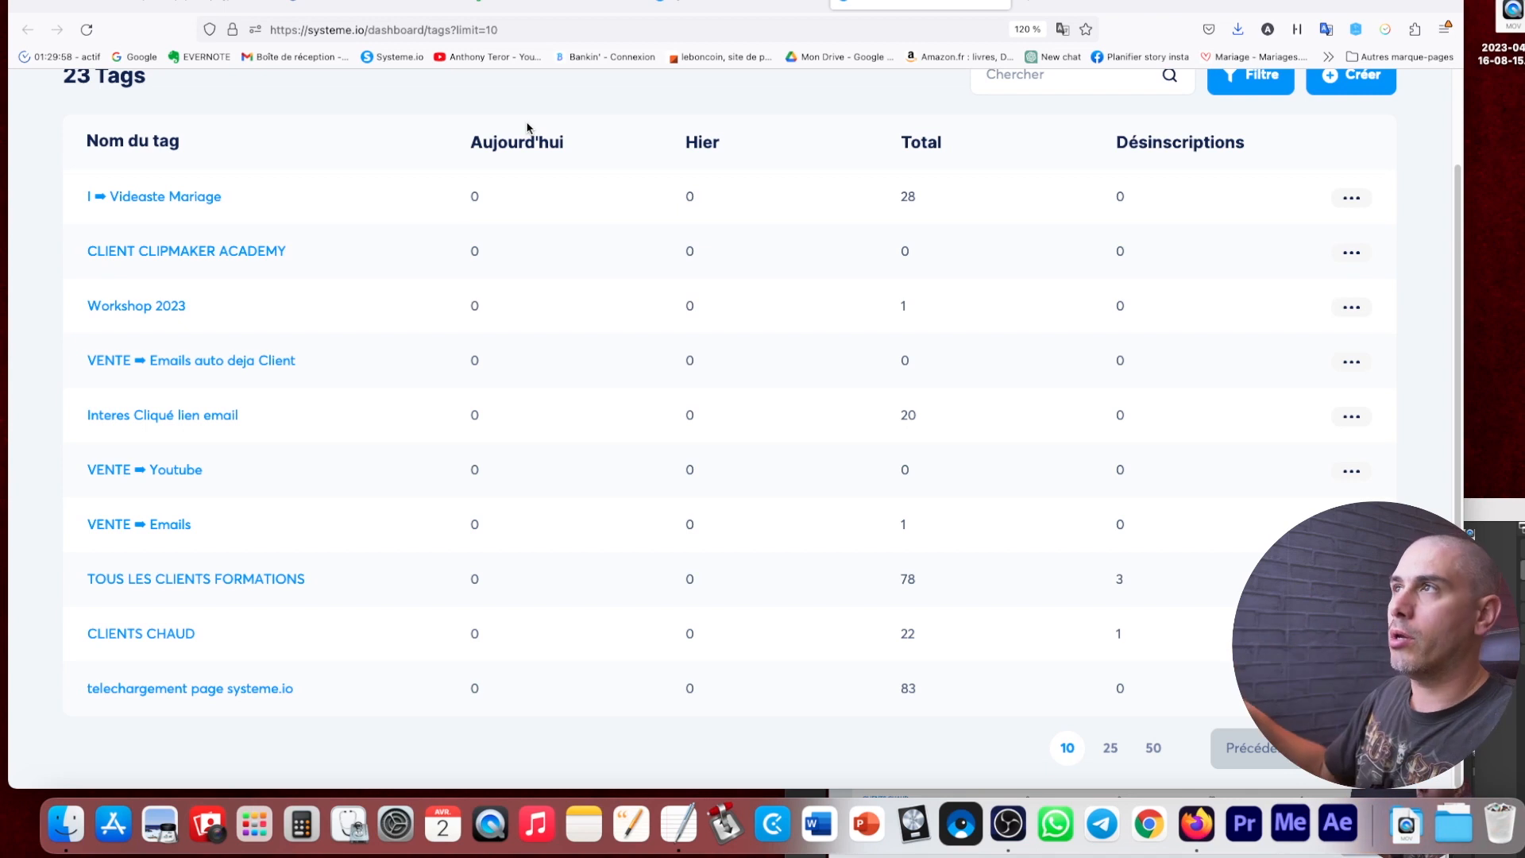
click(992, 2)
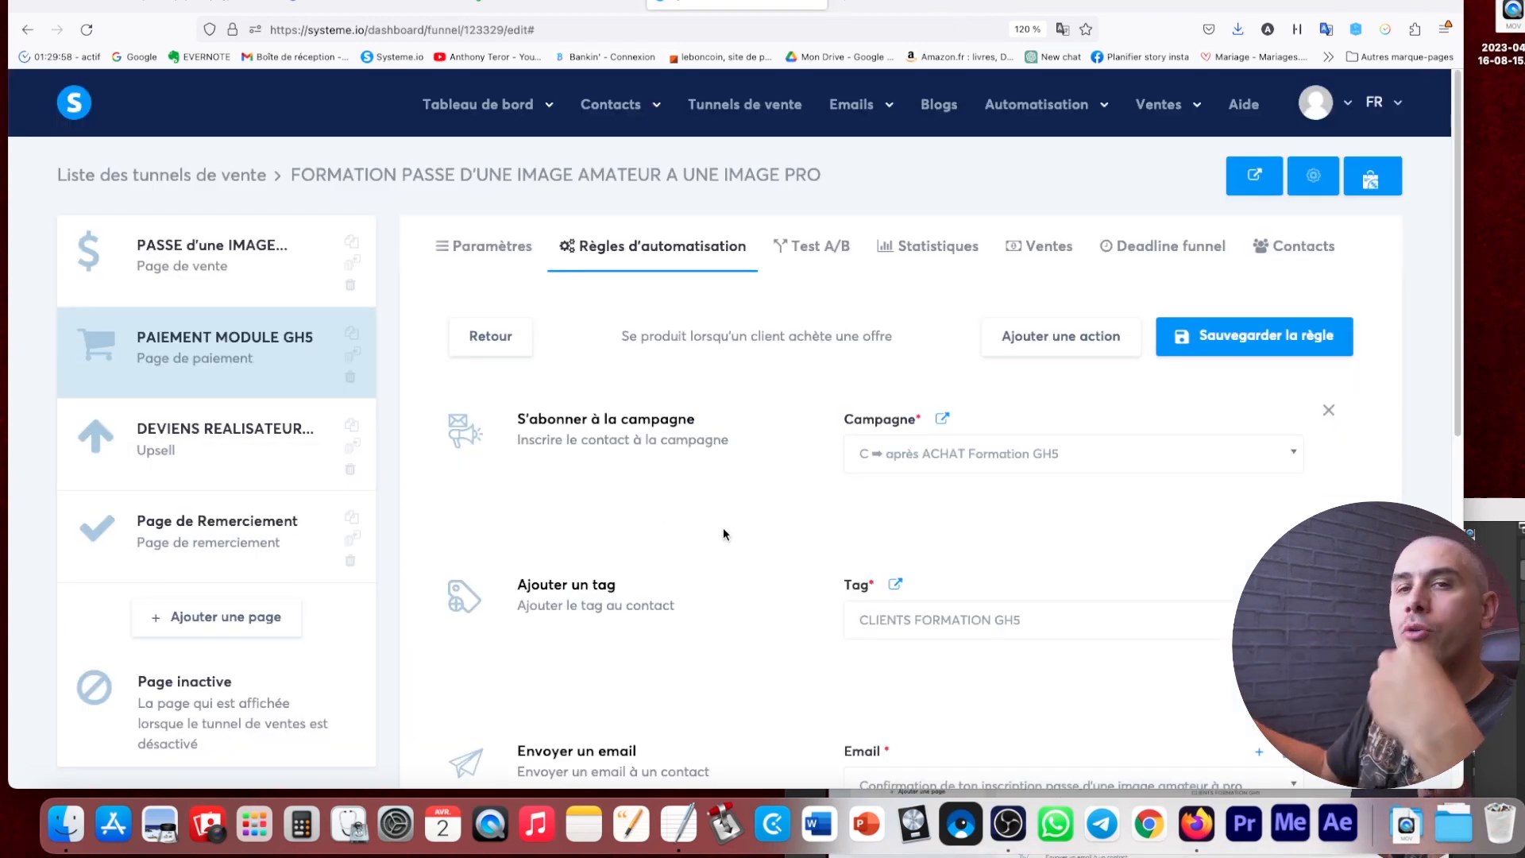
Open the confirmation email used by the rule's "Envoyer un email" action, review its subject and body, and close it unchanged.
scroll(723, 531, down, 3)
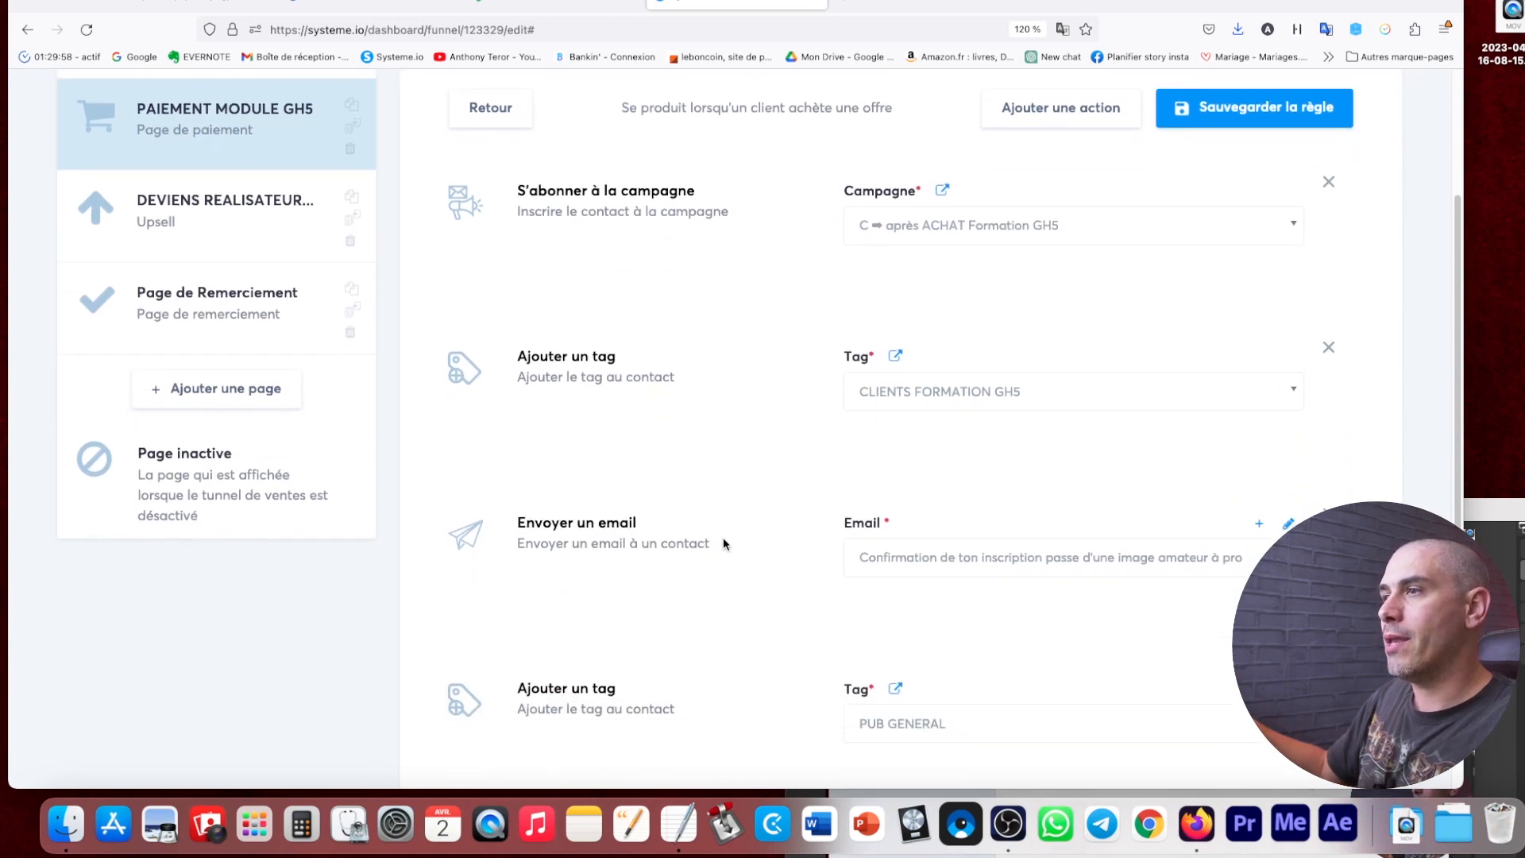
scroll(727, 528, down, 1)
scroll(908, 453, down, 1)
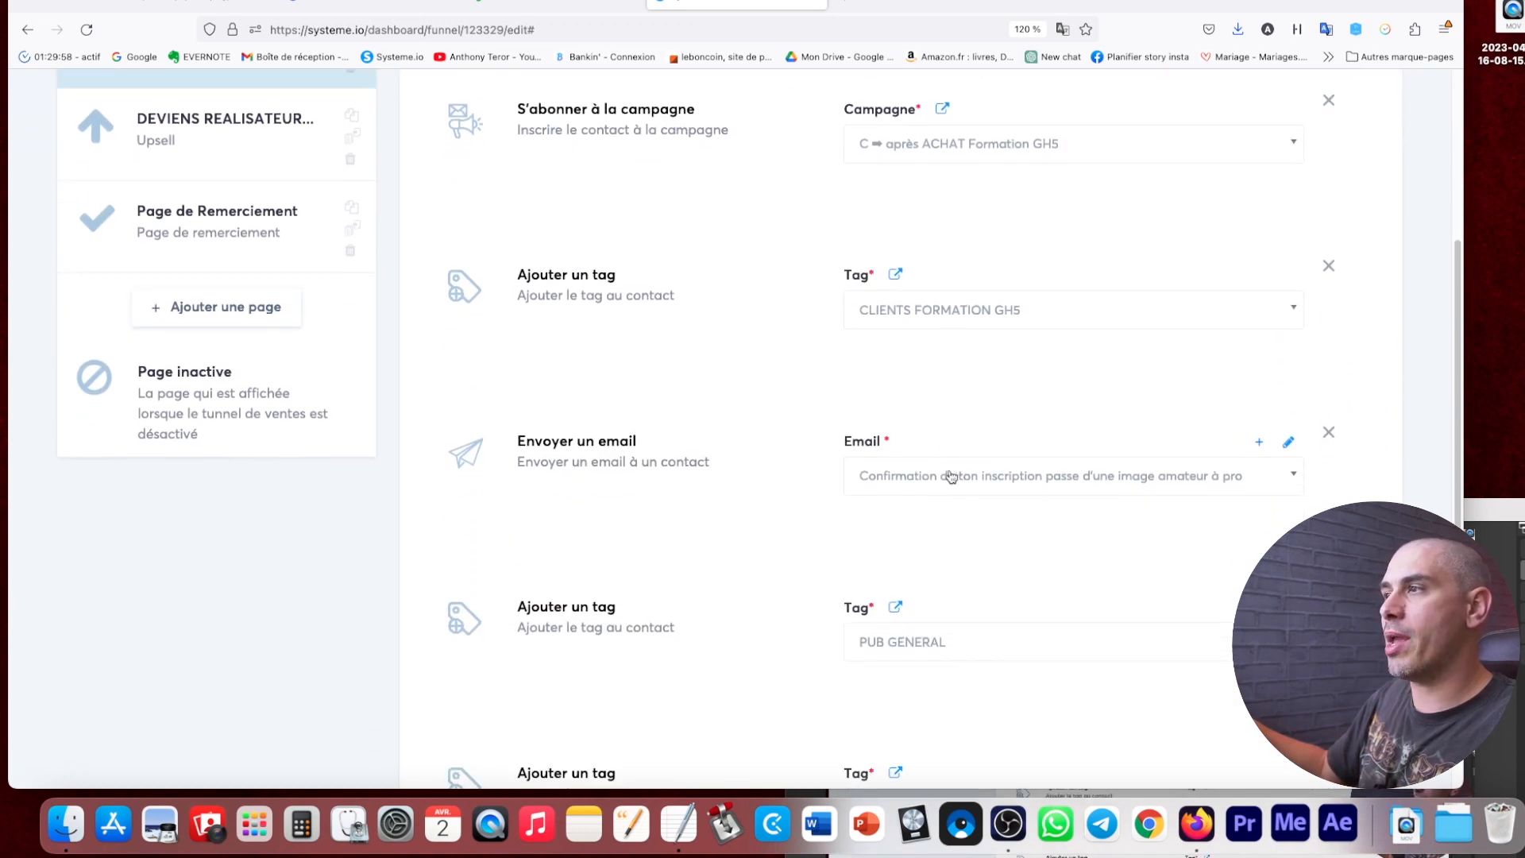
click(1289, 444)
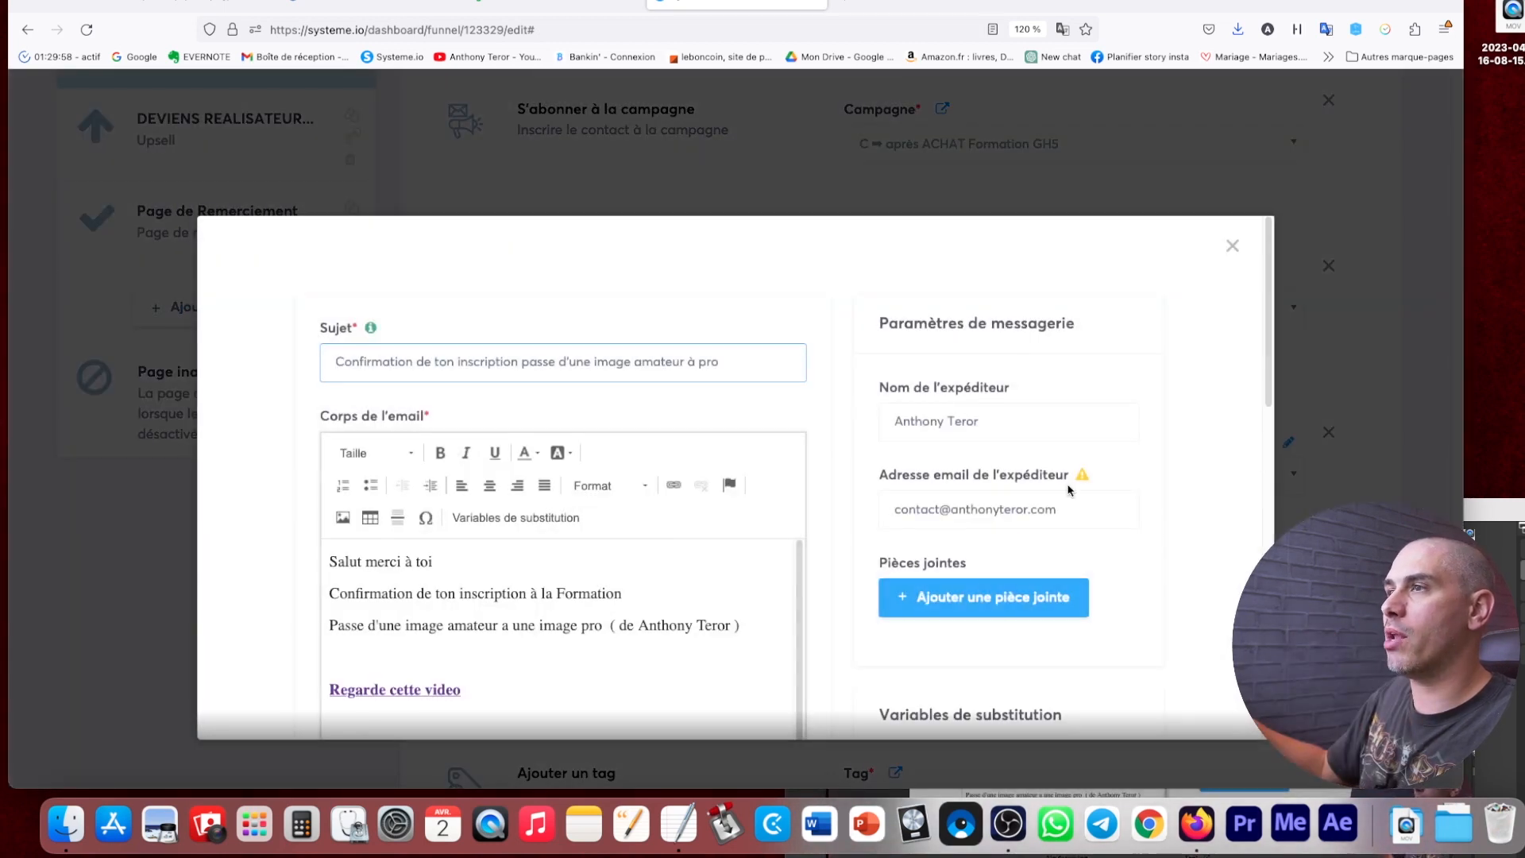
scroll(871, 518, down, 1)
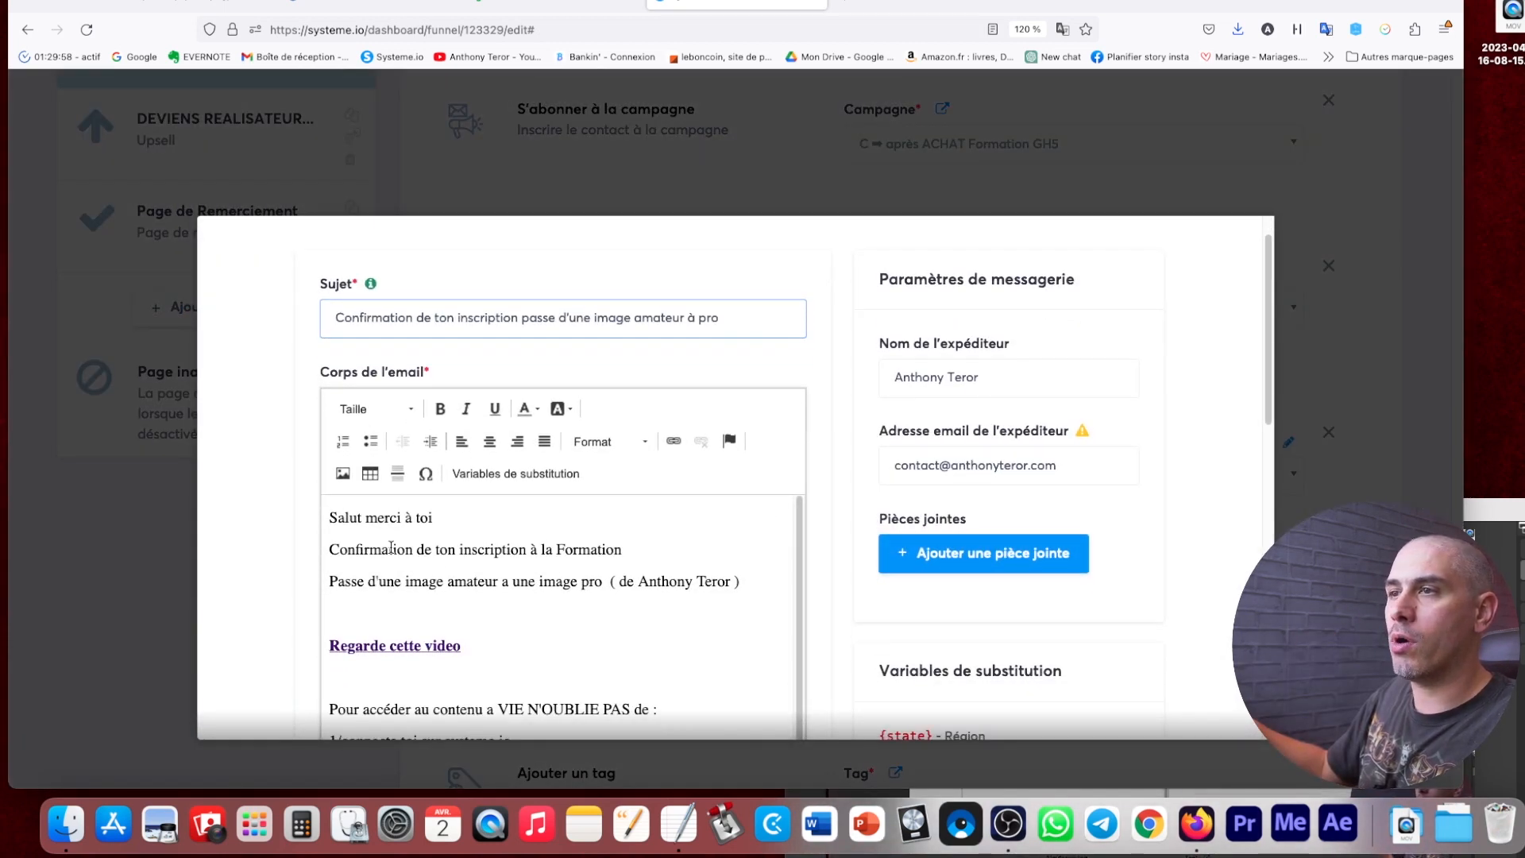
scroll(556, 556, down, 1)
scroll(588, 563, up, 1)
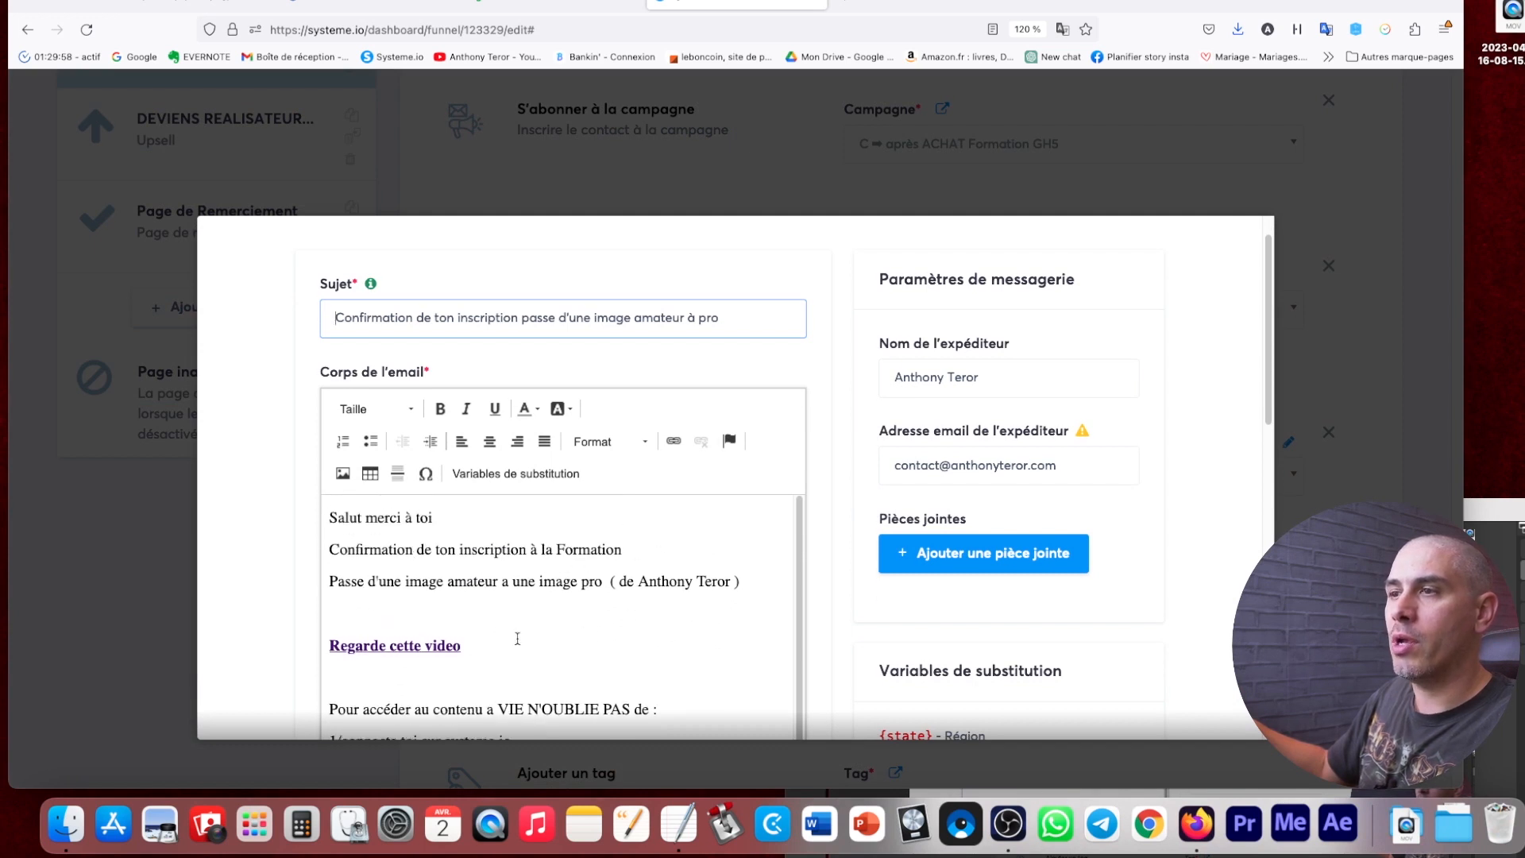
click(1322, 185)
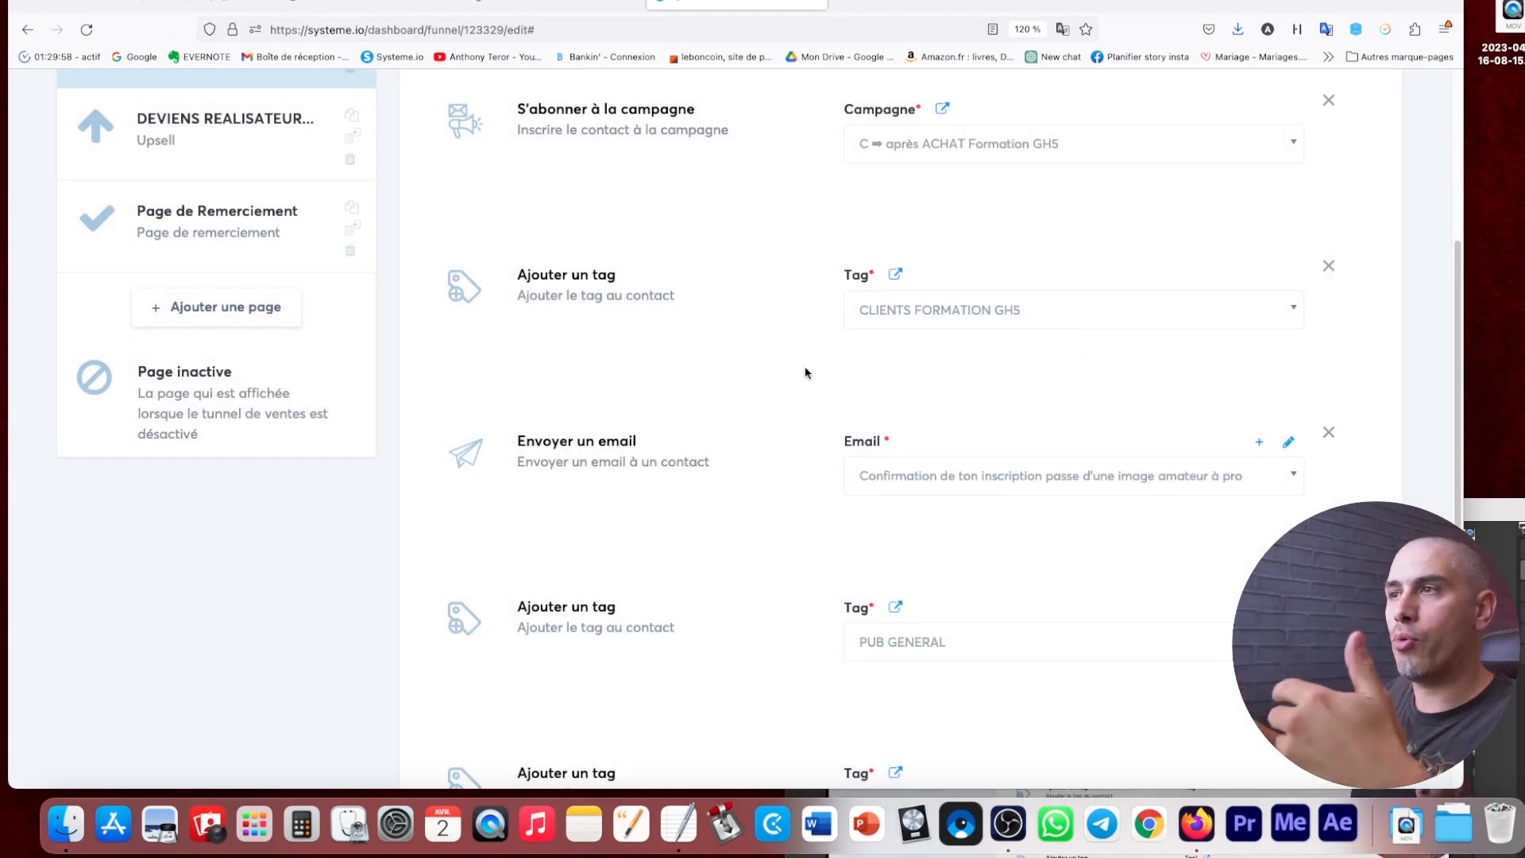
Look through the rule's remaining tag actions and browse the complete list of action types available for the new-sale trigger.
scroll(784, 377, down, 5)
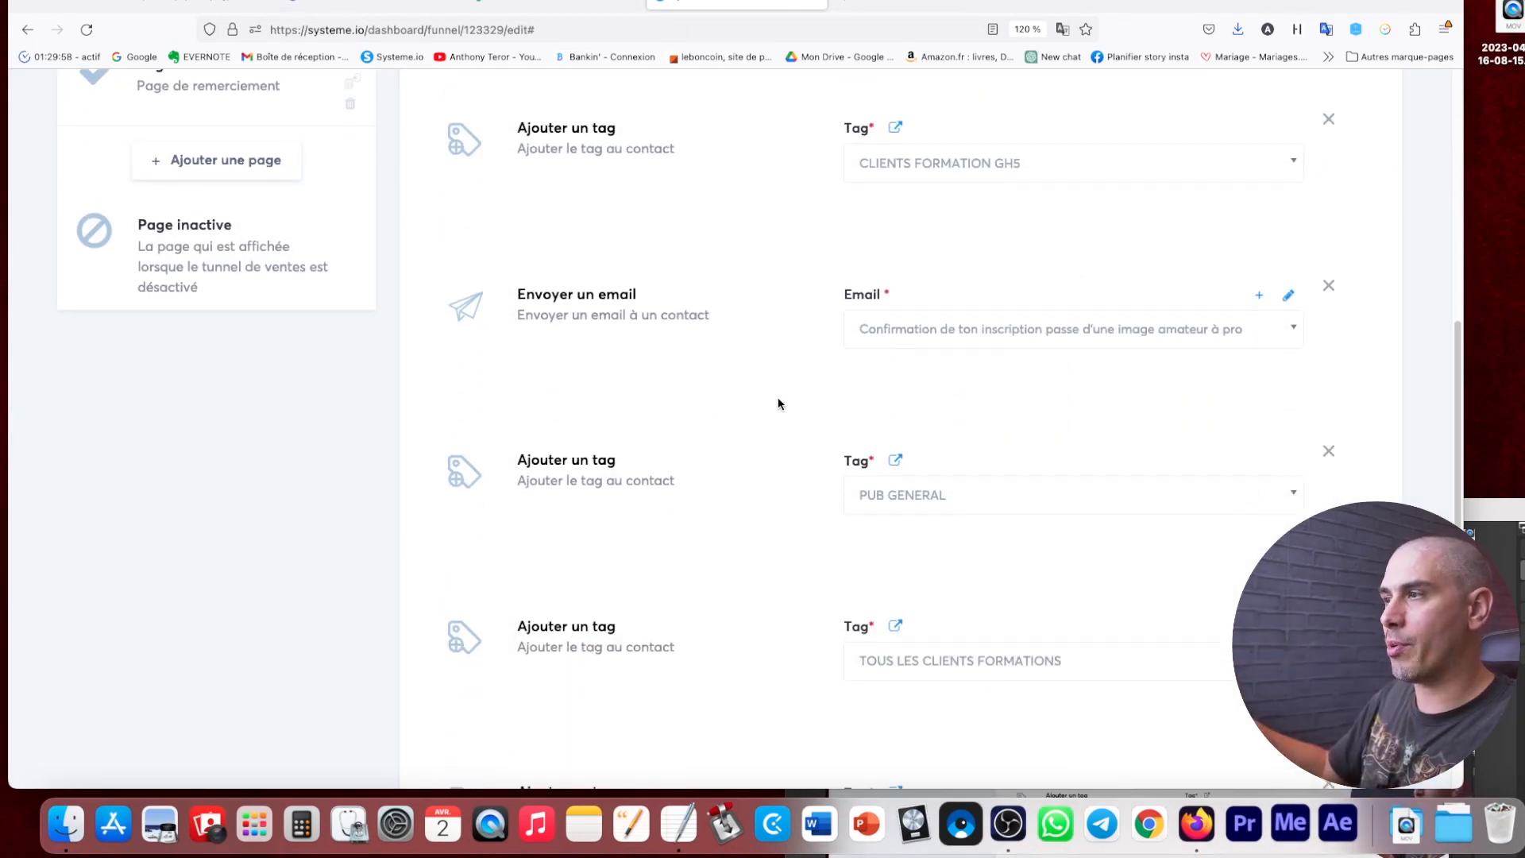
scroll(771, 547, up, 12)
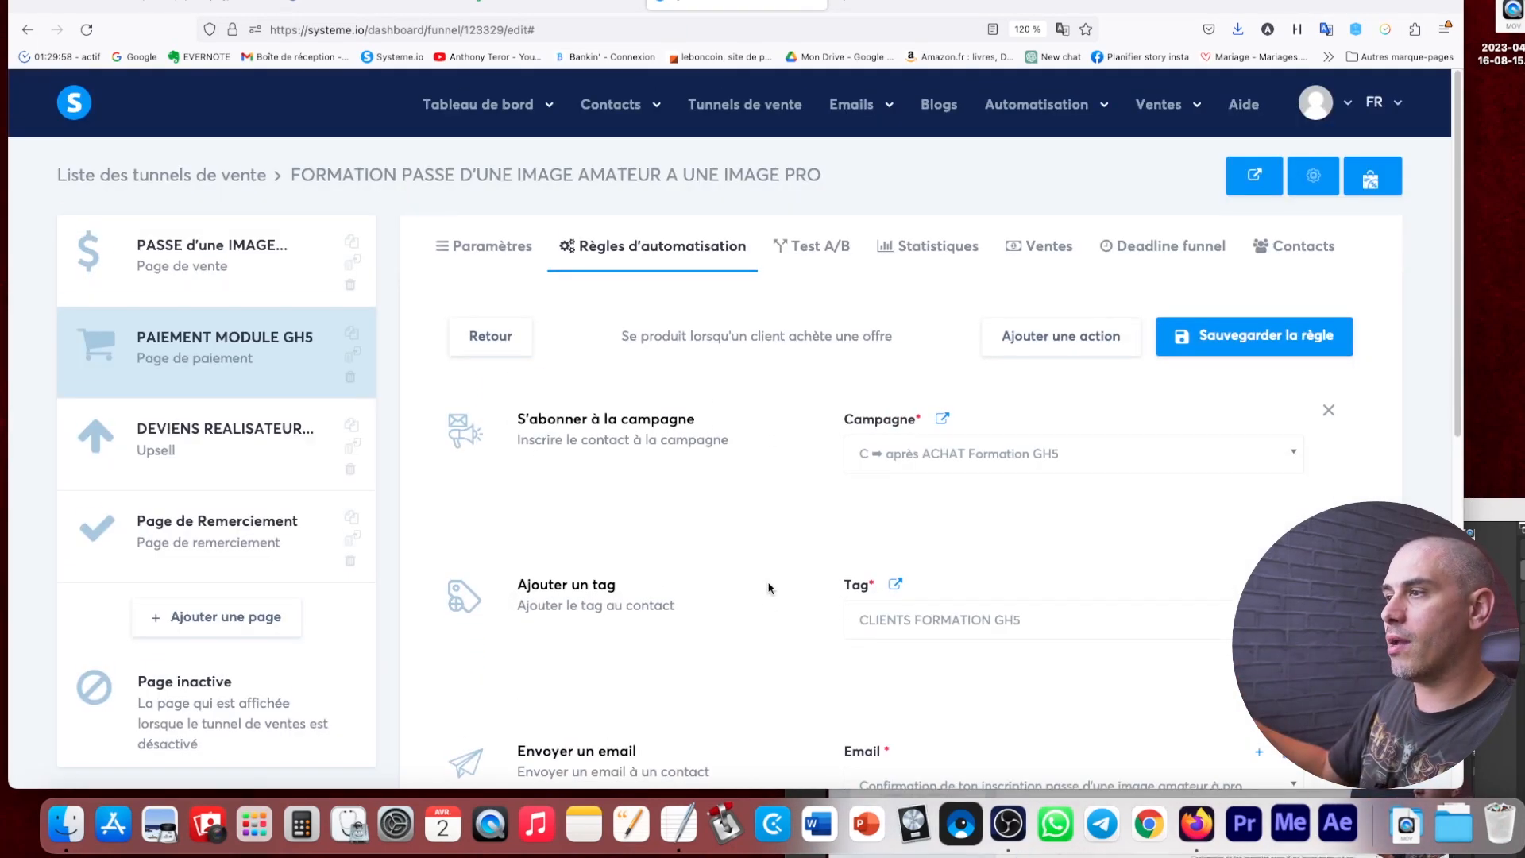
click(1060, 338)
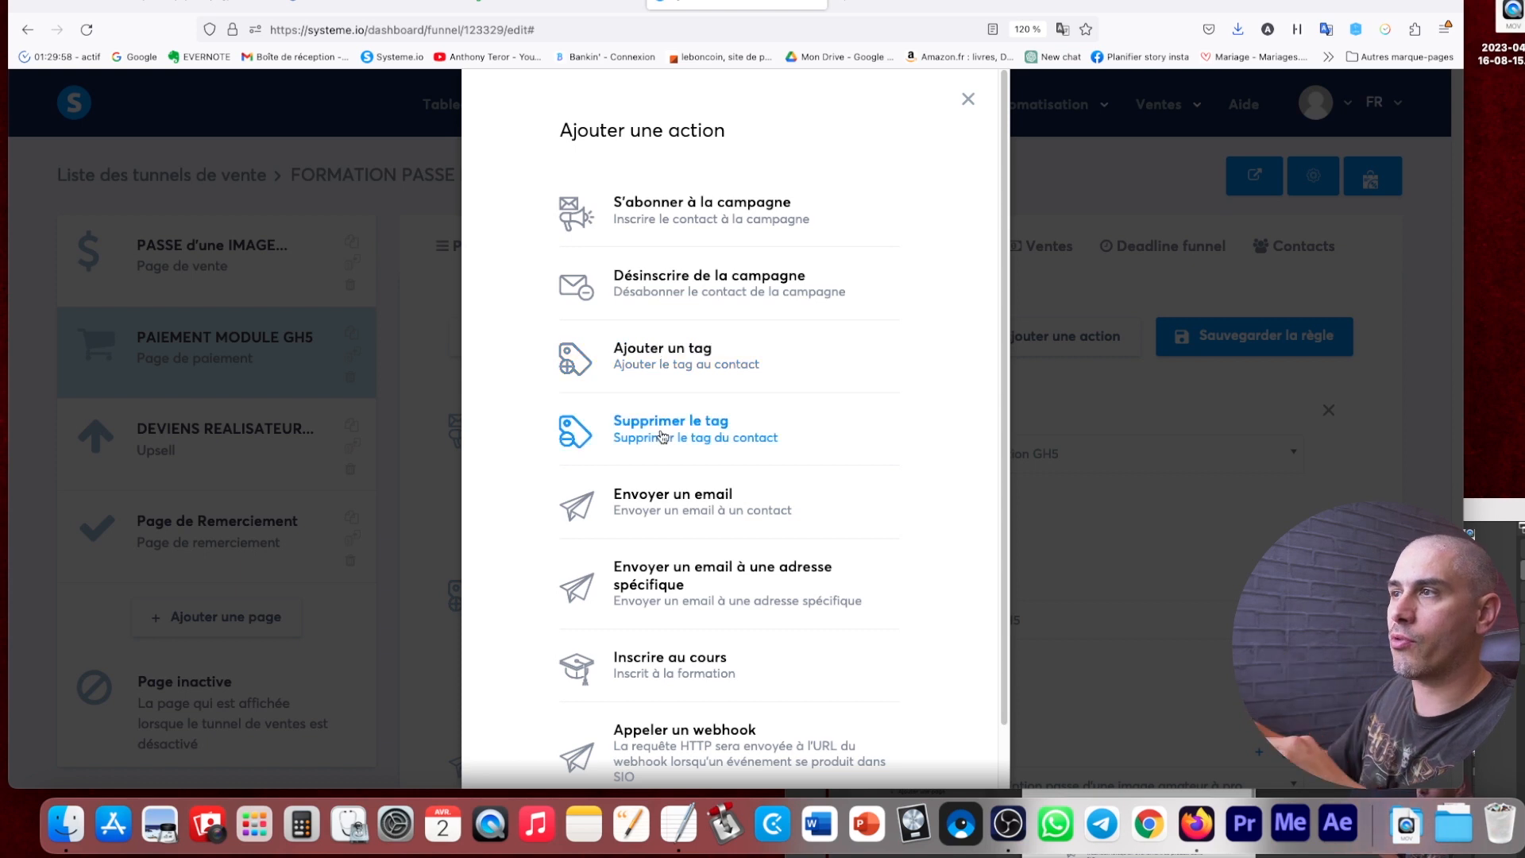
scroll(859, 435, down, 1)
scroll(807, 436, down, 1)
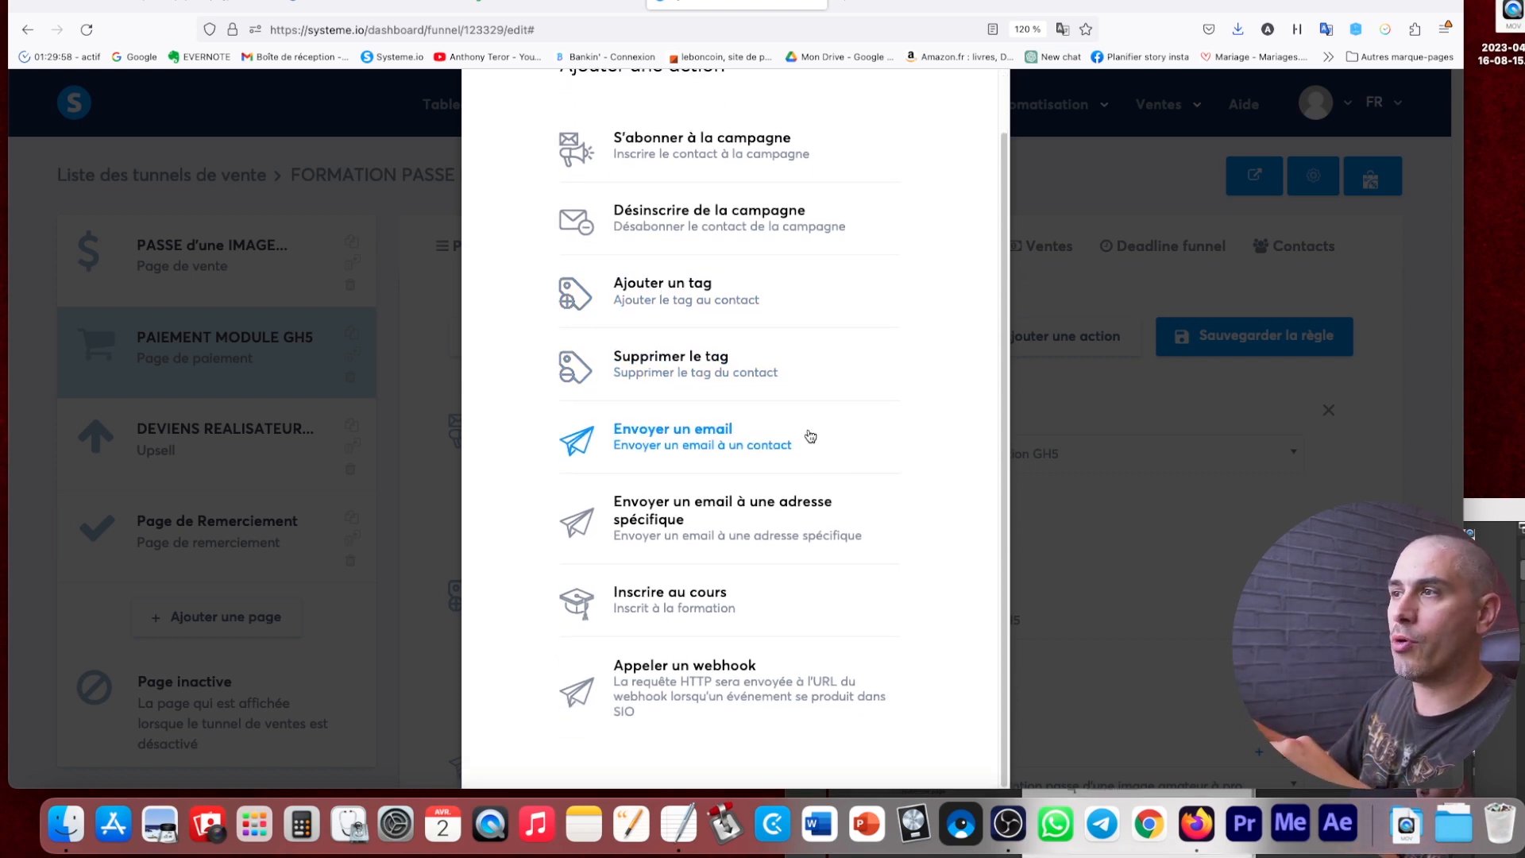
Try an "Inscrire au cours" action, browse its course choices, select "Contenu distillé" access, and remove the action from the rule.
click(689, 606)
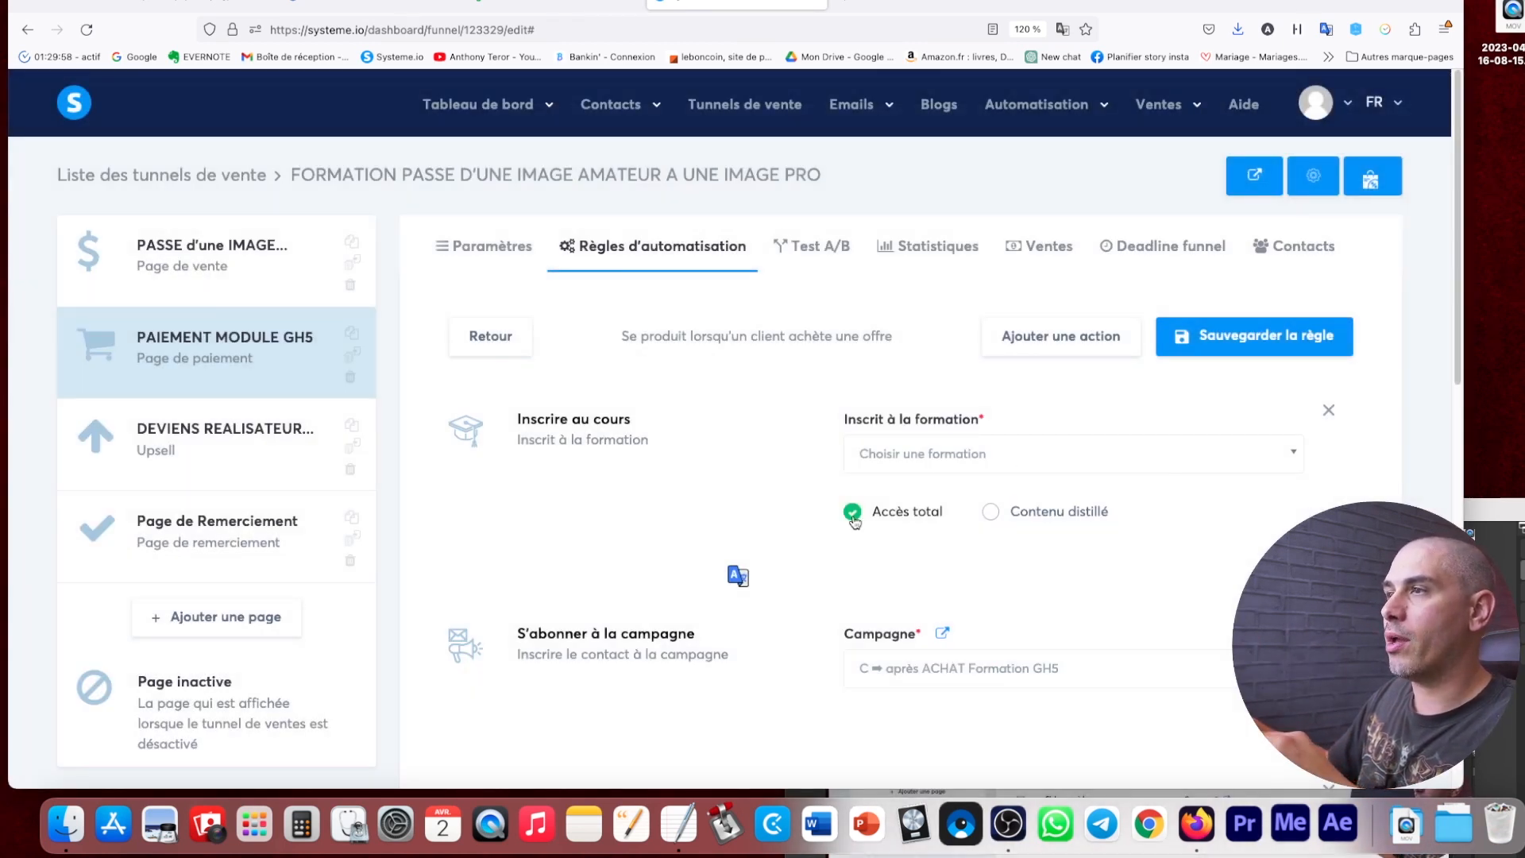
click(1037, 456)
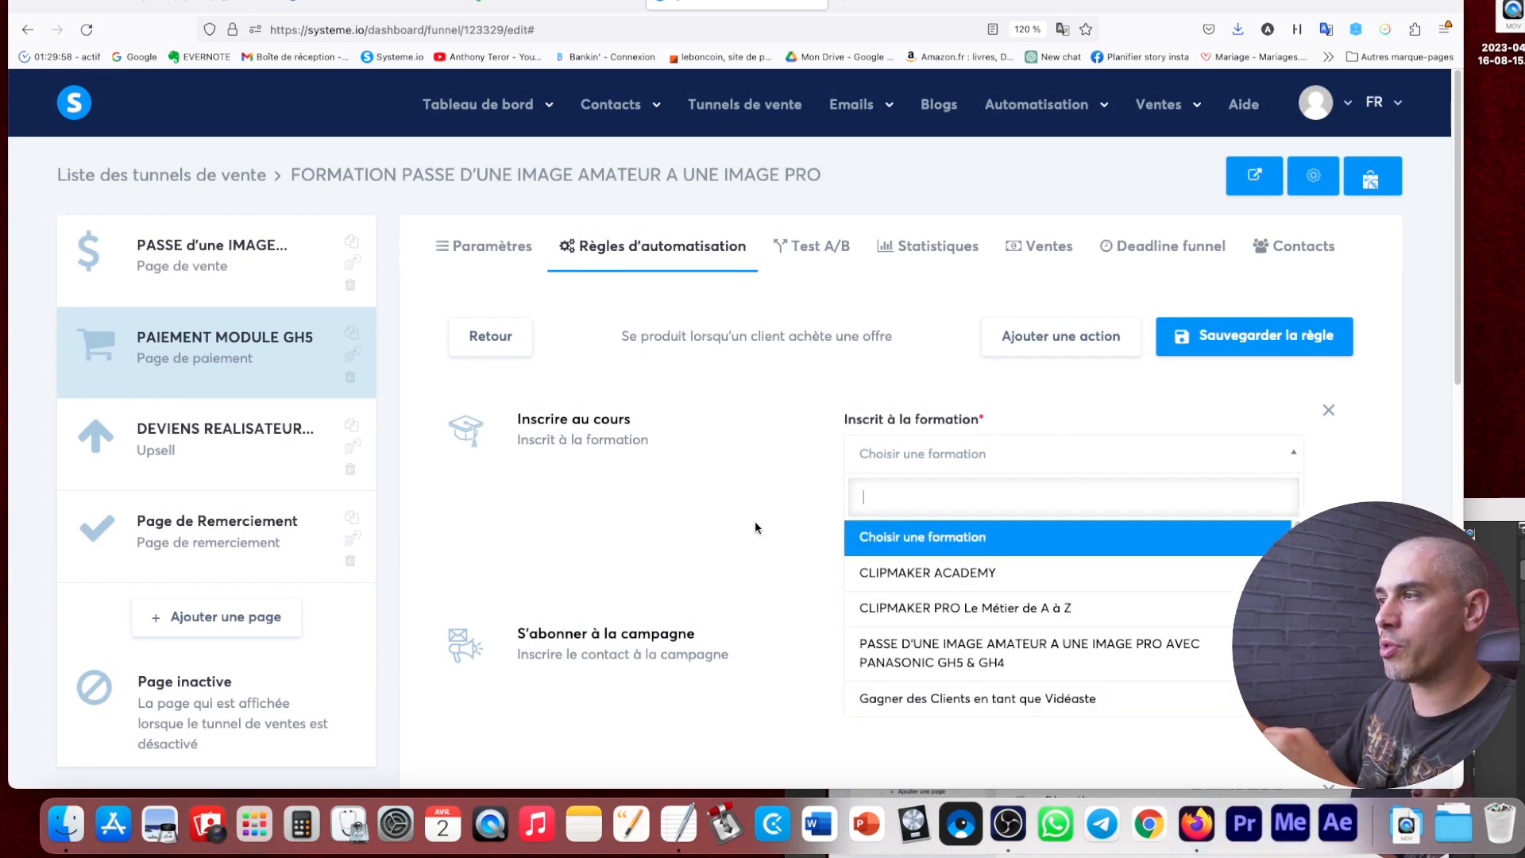
click(802, 477)
click(992, 514)
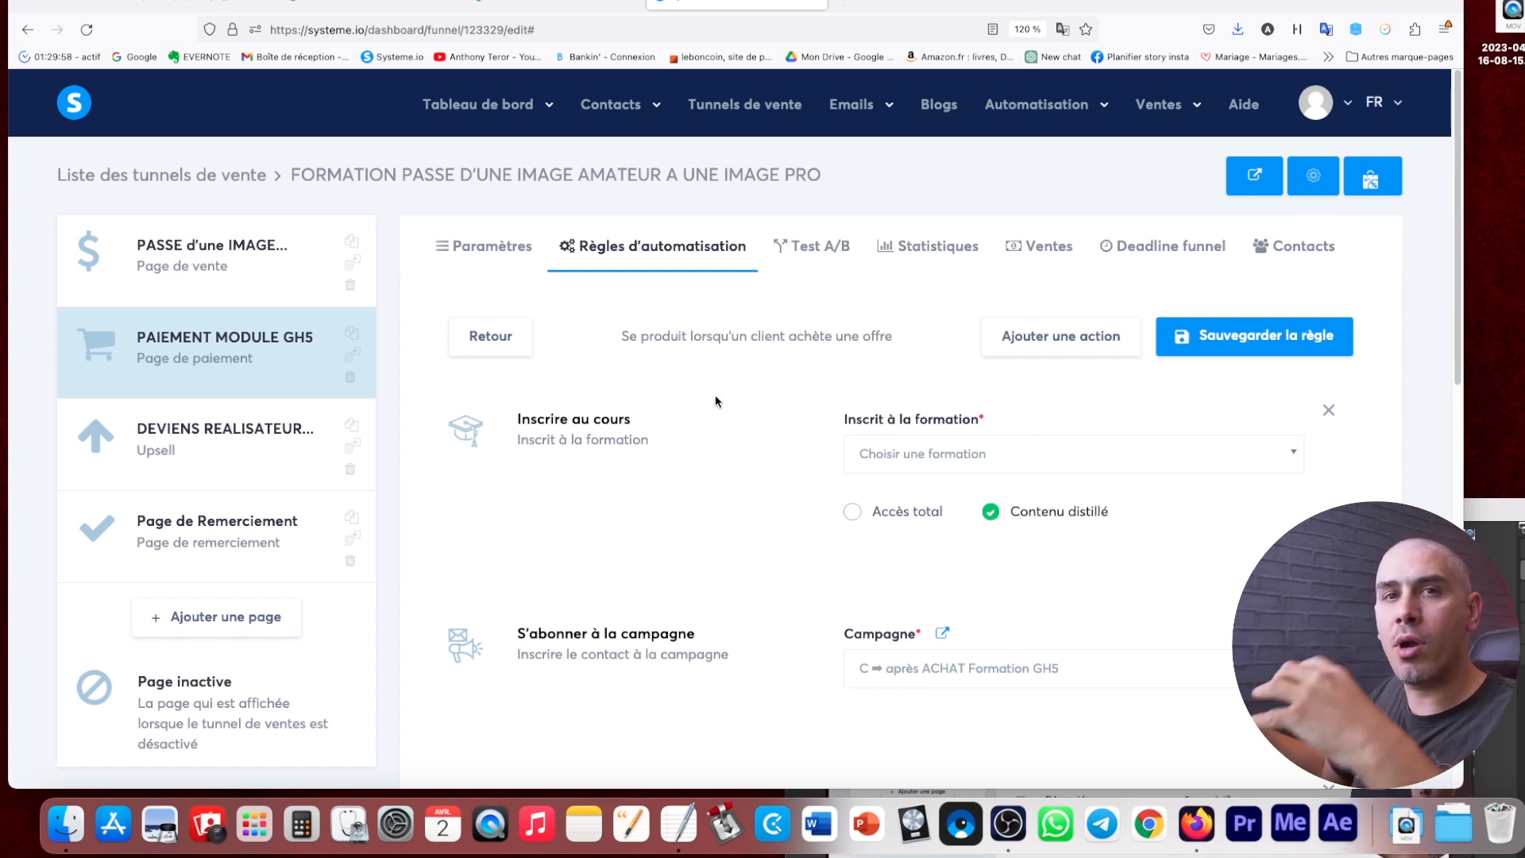
click(921, 457)
click(1007, 501)
click(1329, 408)
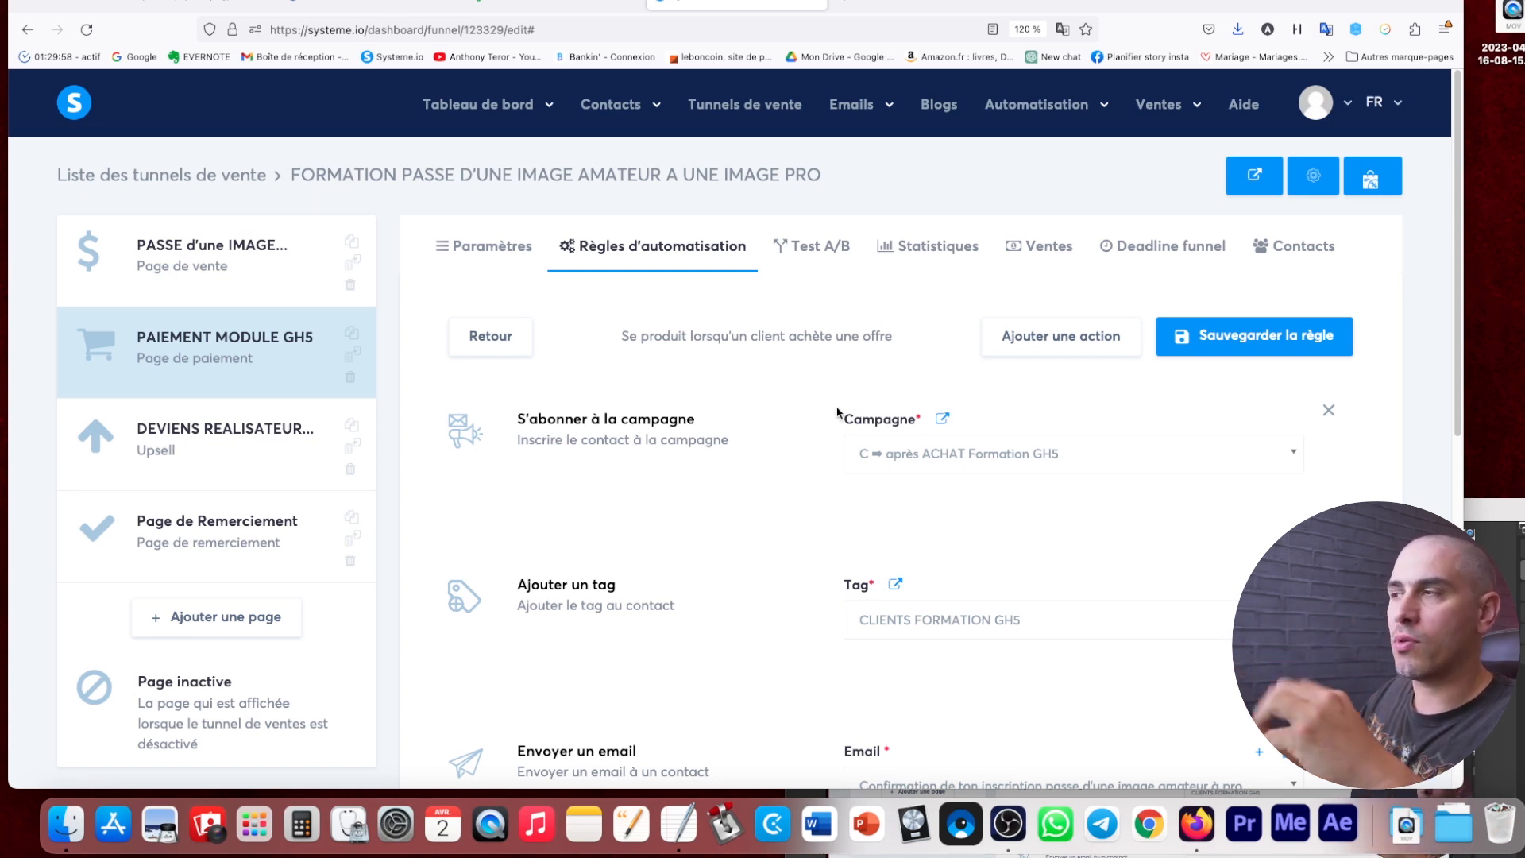
Check the list of available action types without adding one and save the new-sale rule.
click(1081, 340)
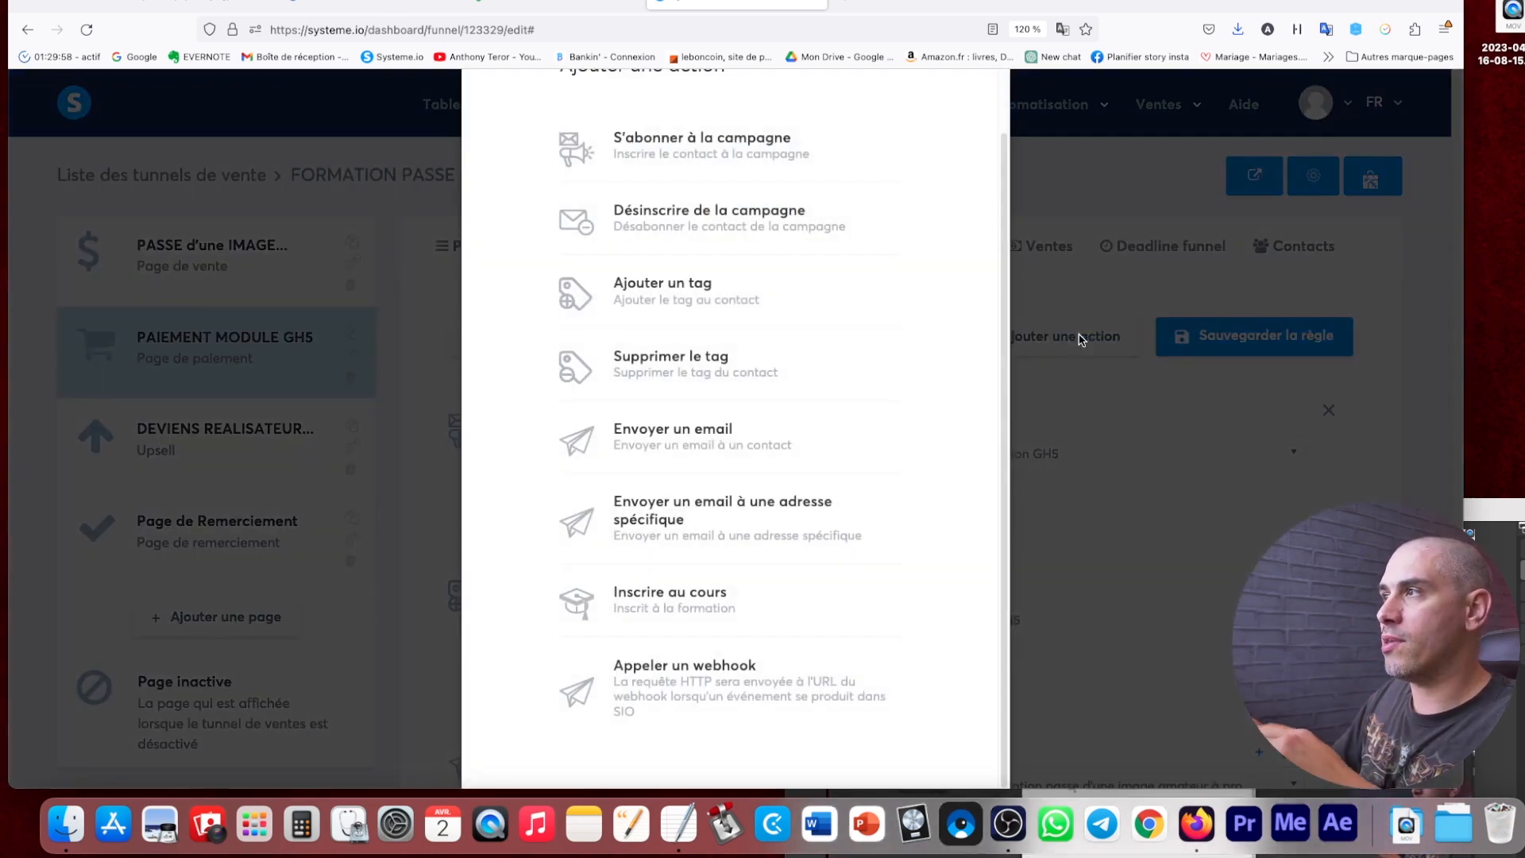
click(1124, 408)
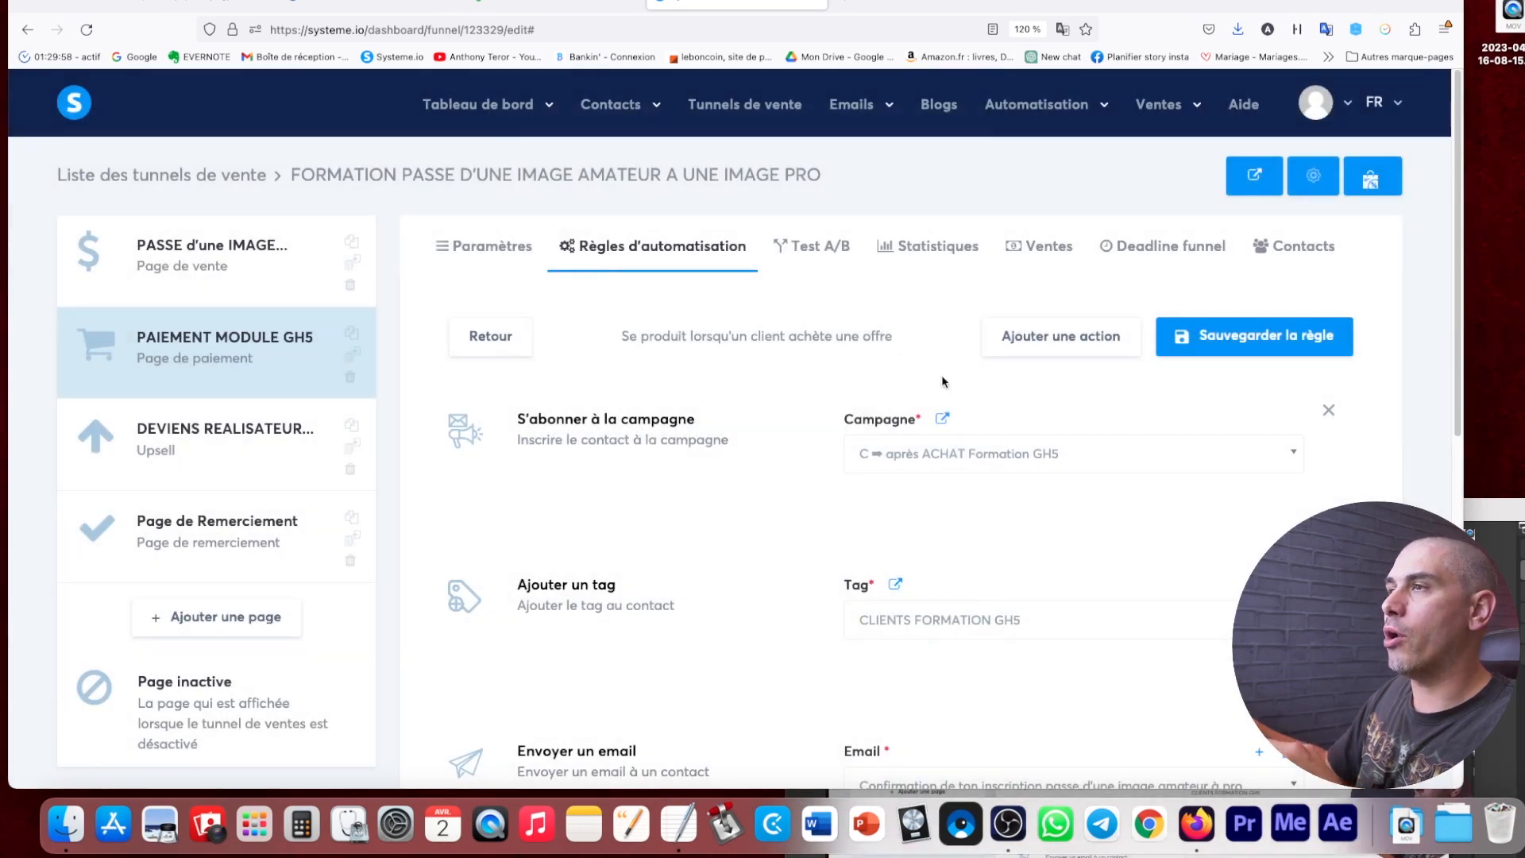
click(1263, 347)
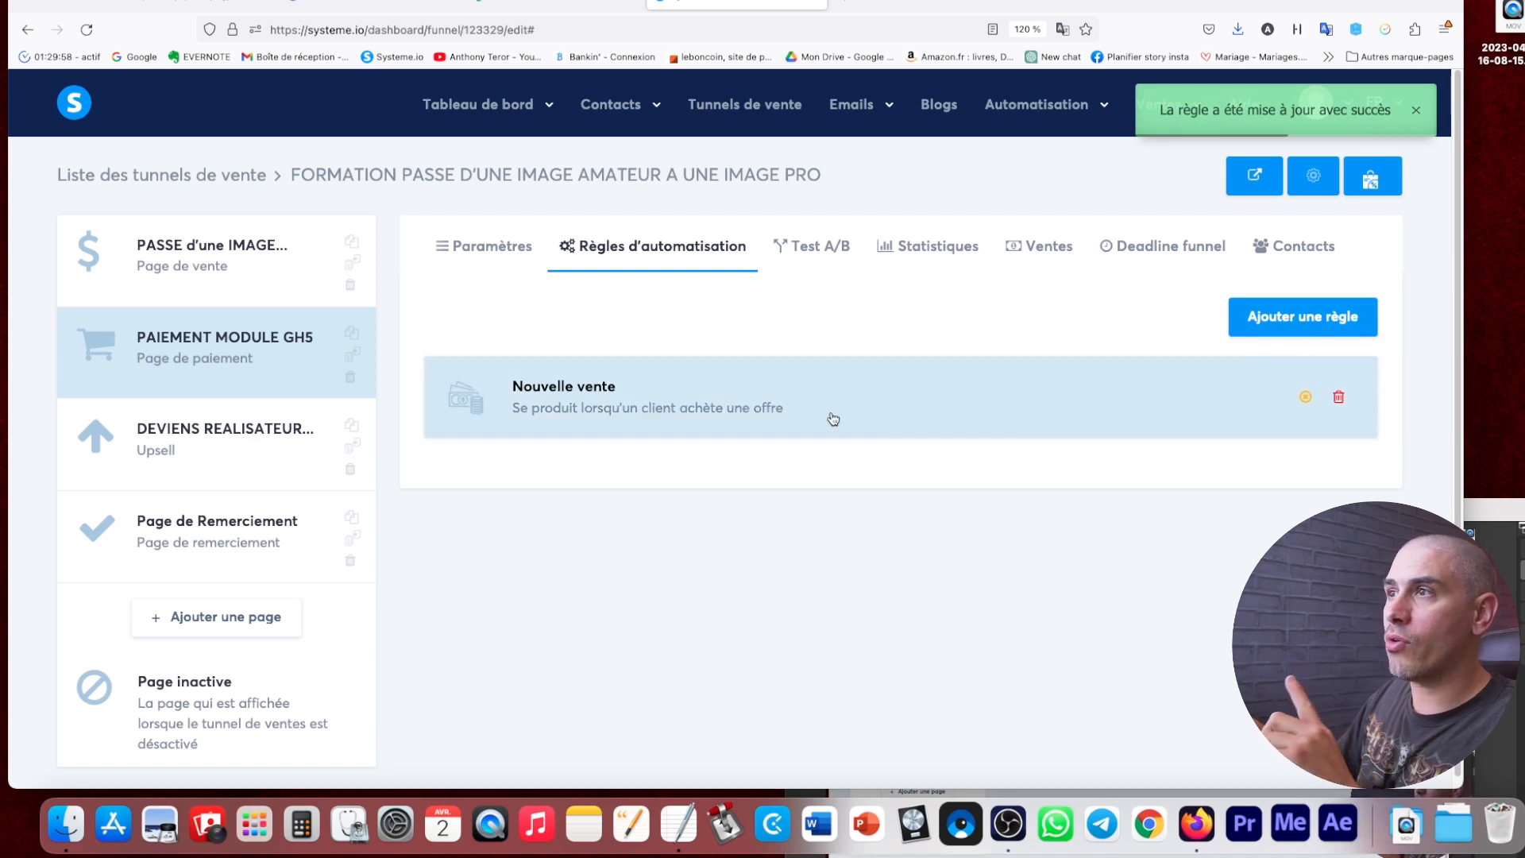
Reopen the "Nouvelle vente" rule and review its configured actions and the action types that can be added.
click(697, 407)
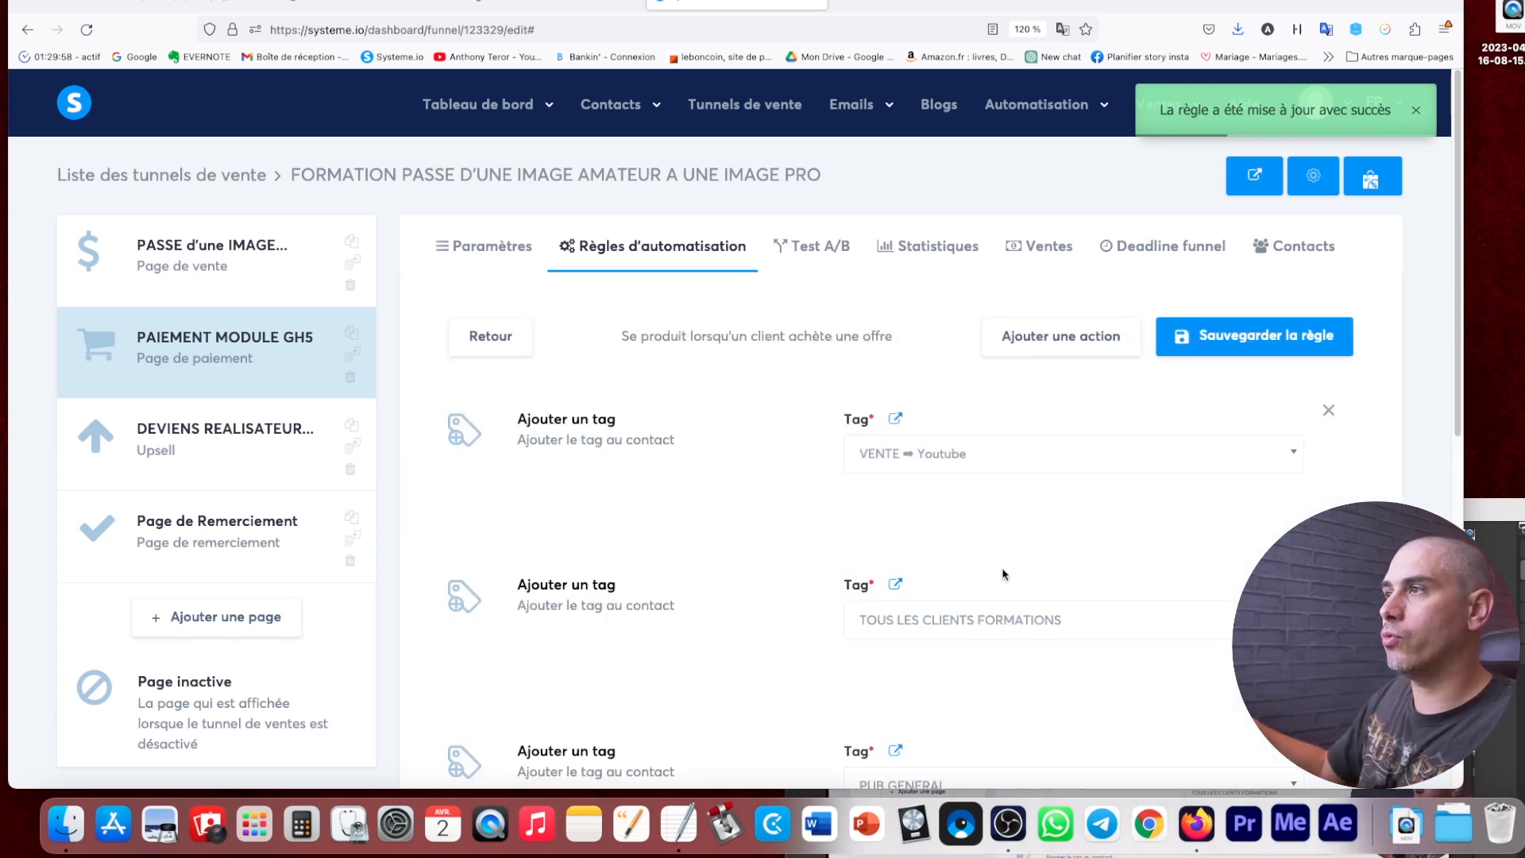
scroll(728, 536, down, 5)
scroll(728, 535, up, 5)
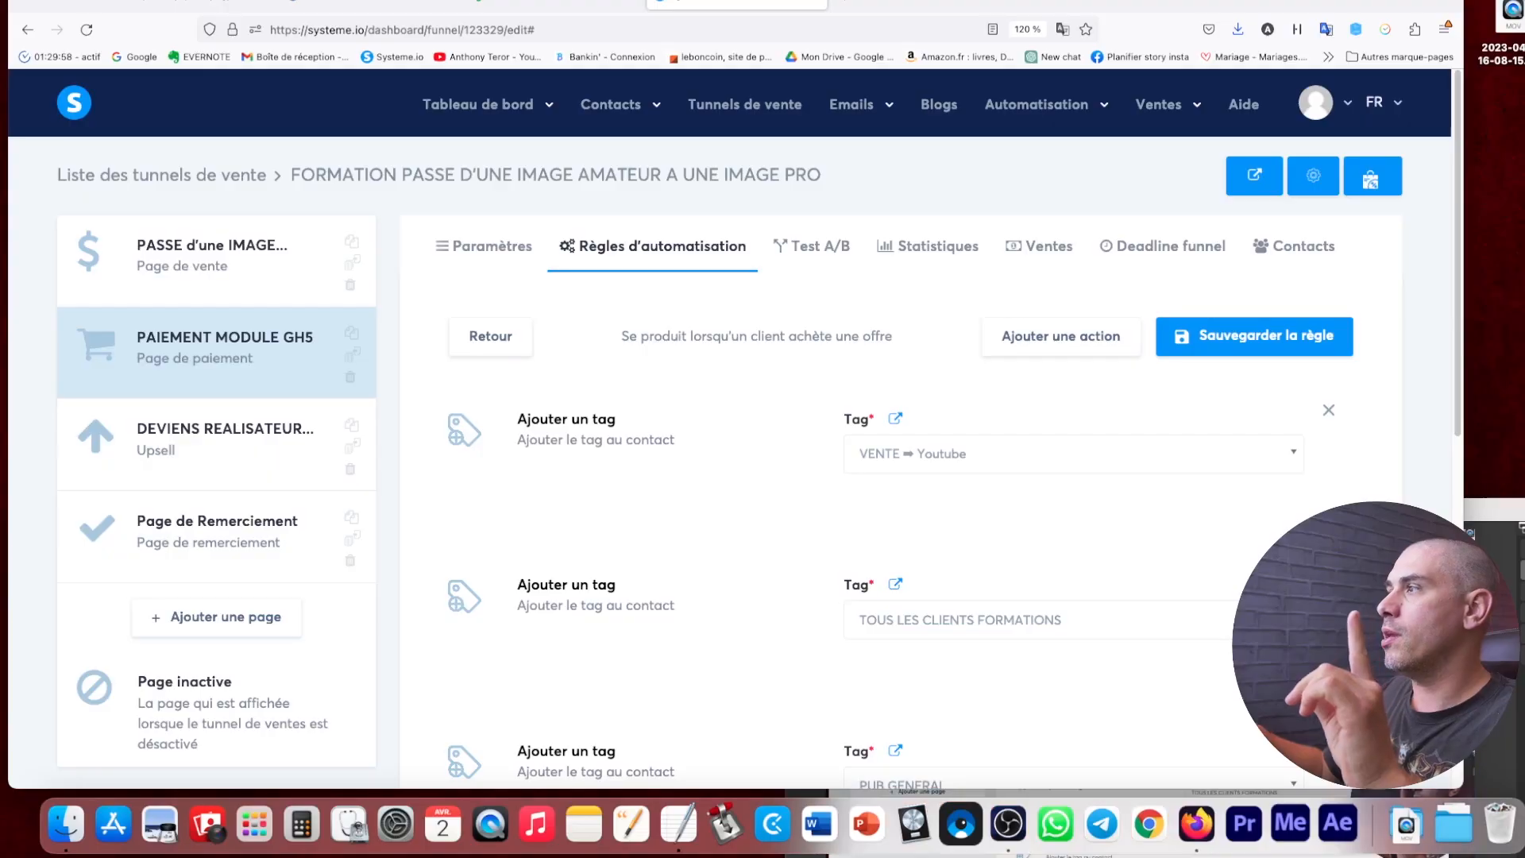
mouse_move(1082, 105)
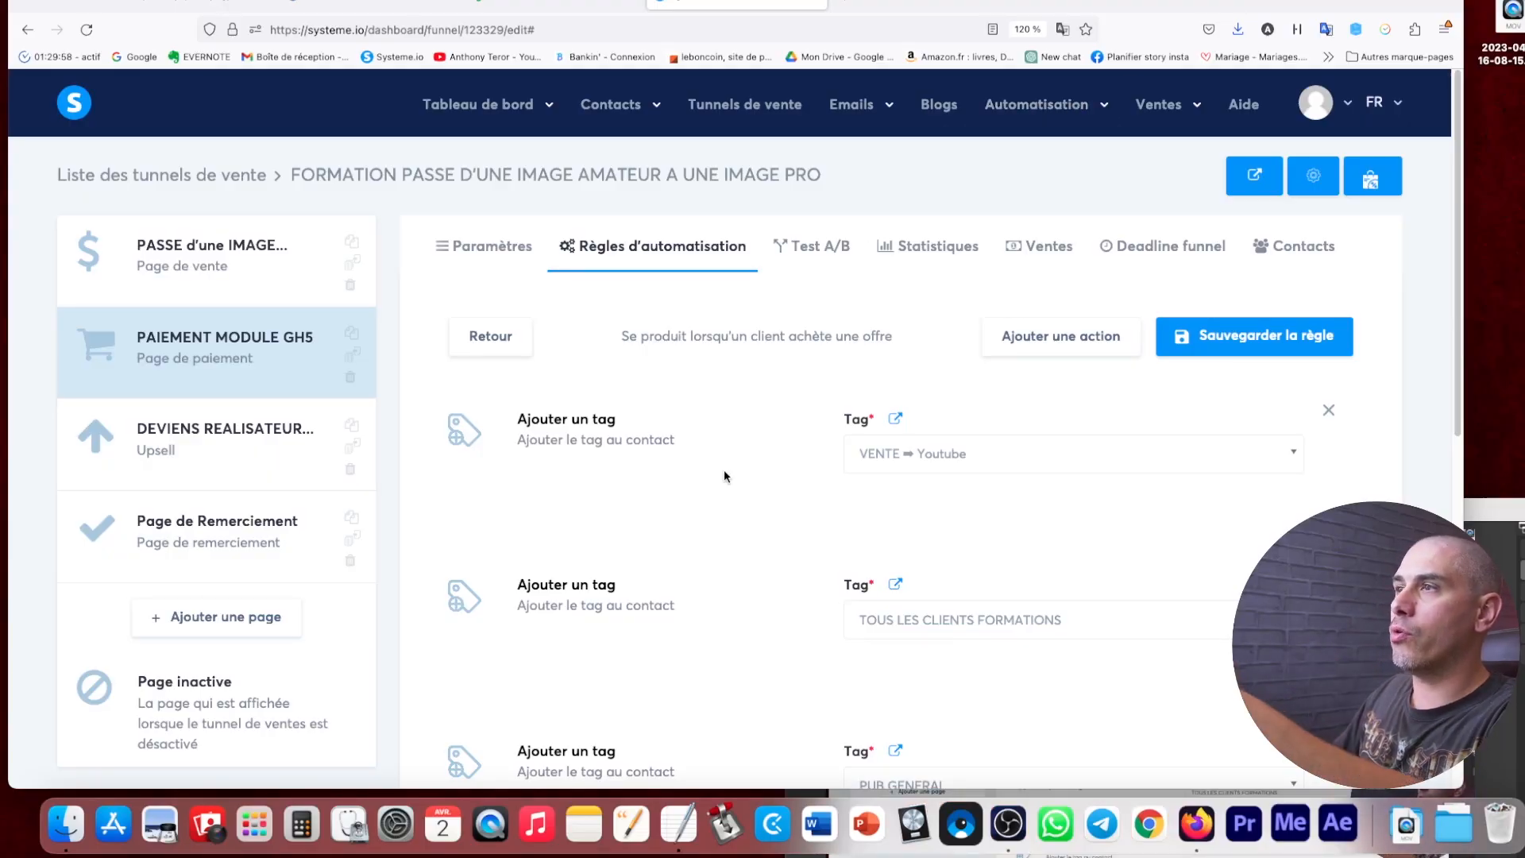
click(1102, 334)
scroll(709, 208, up, 2)
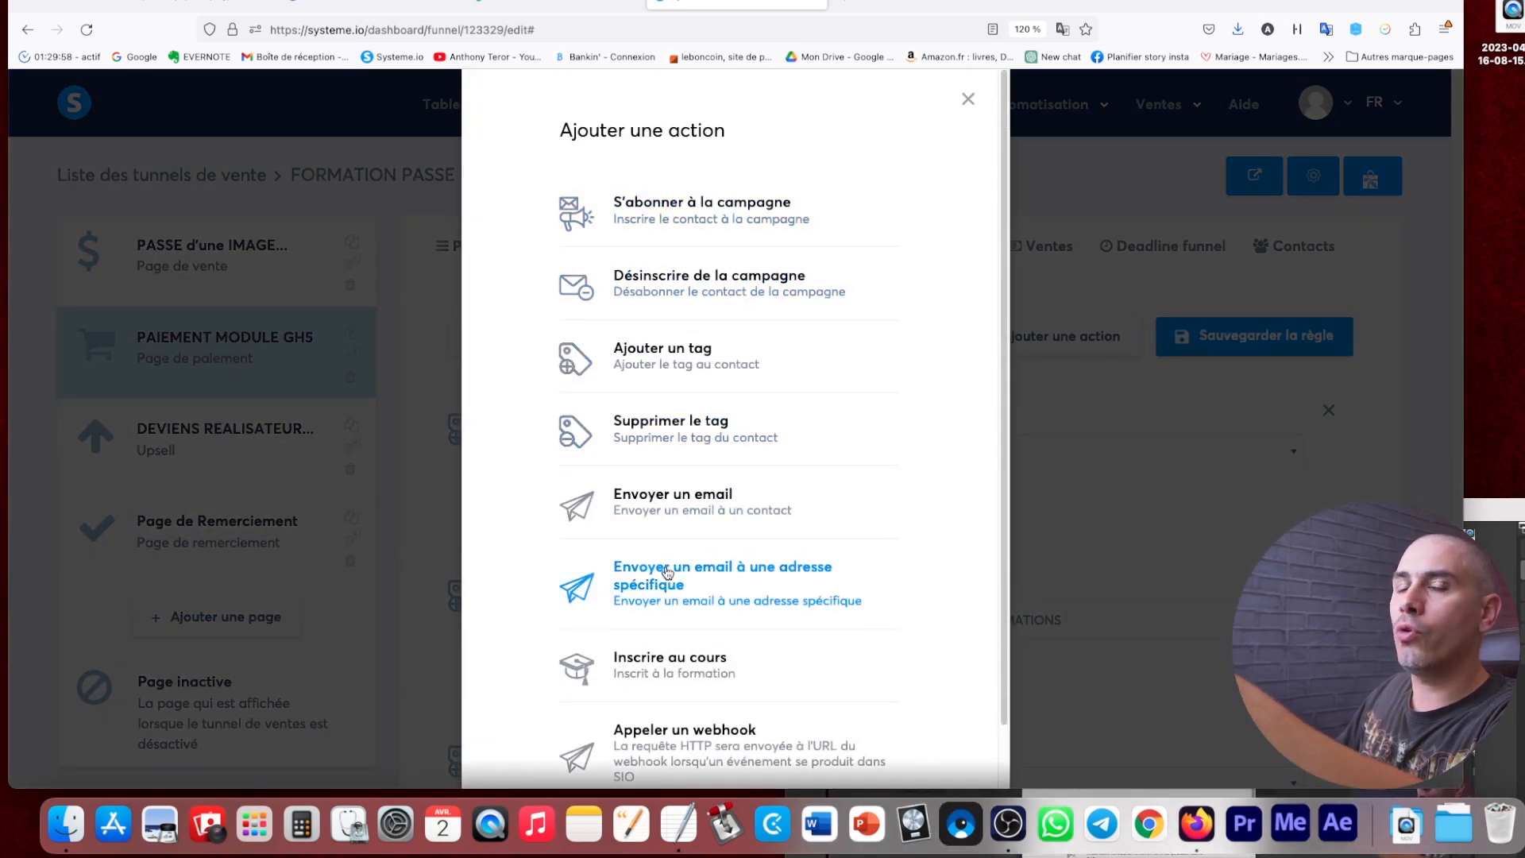
click(1095, 277)
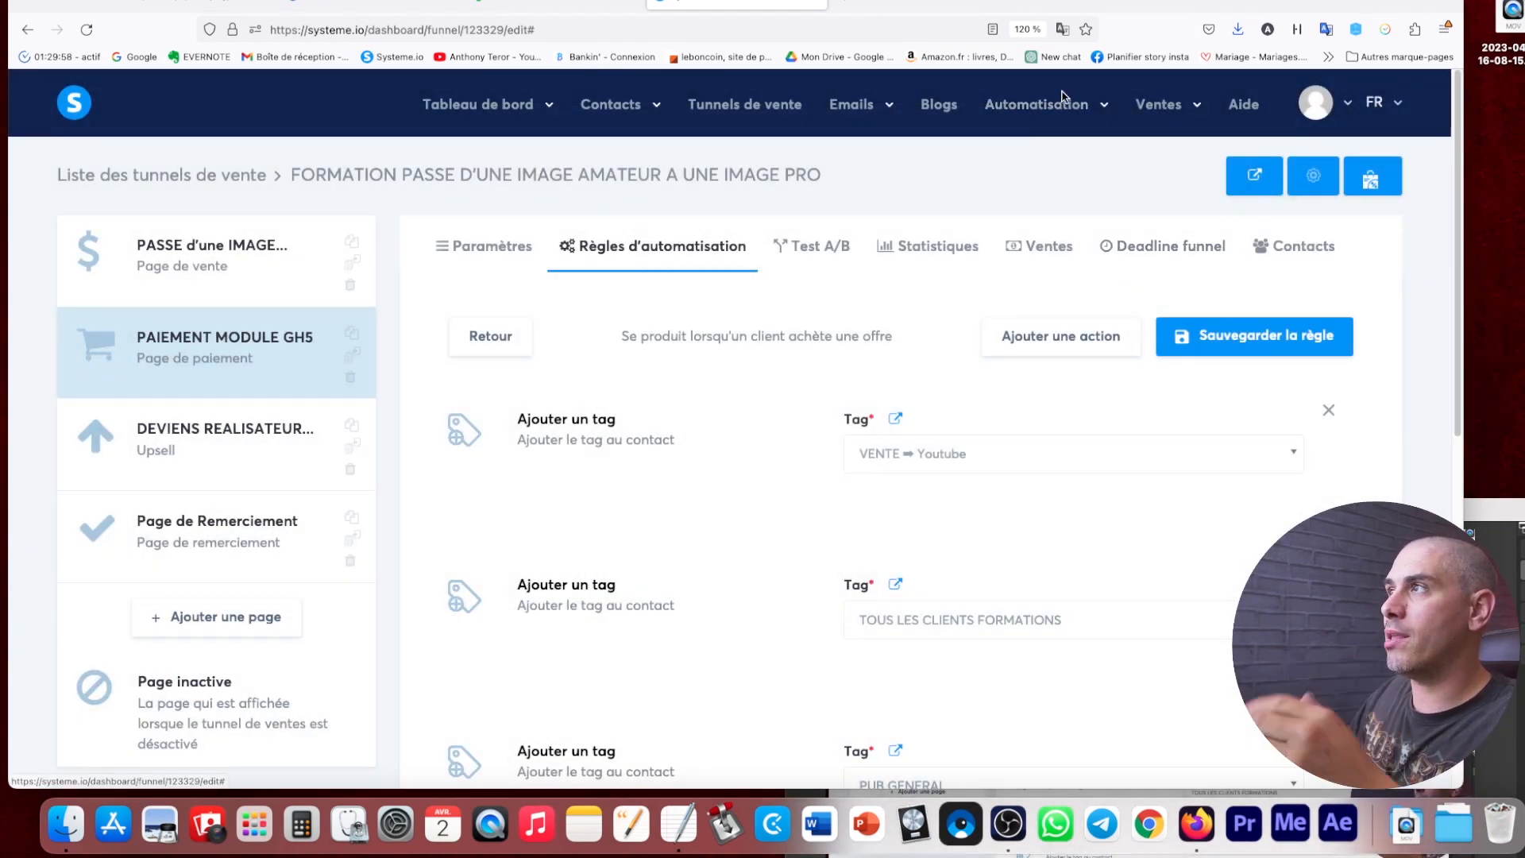
Go to the account-wide automation rules list and start creating a new rule.
mouse_move(1036, 104)
click(997, 146)
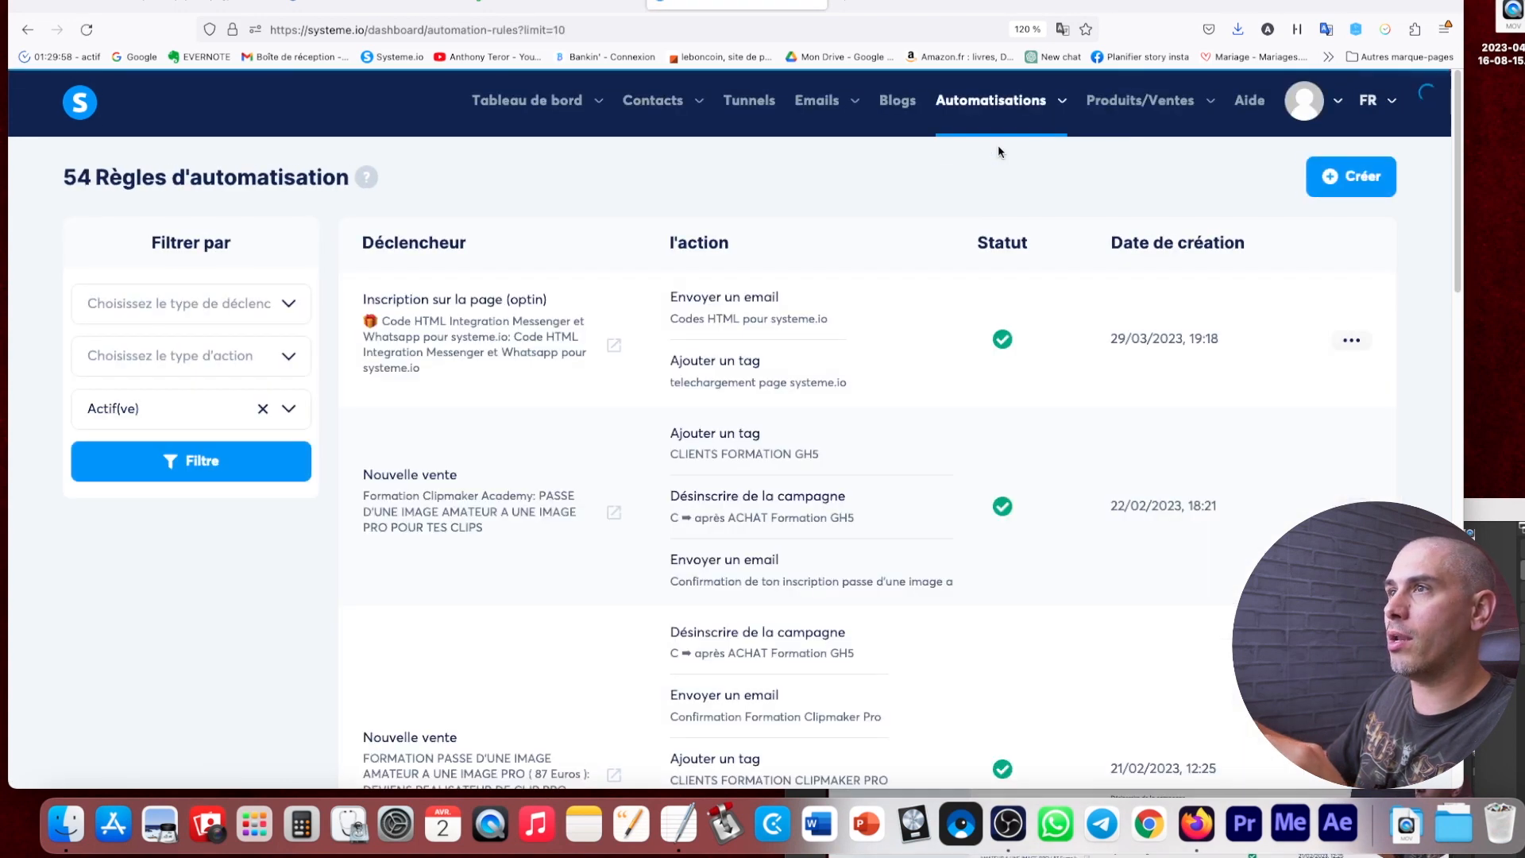
click(1350, 176)
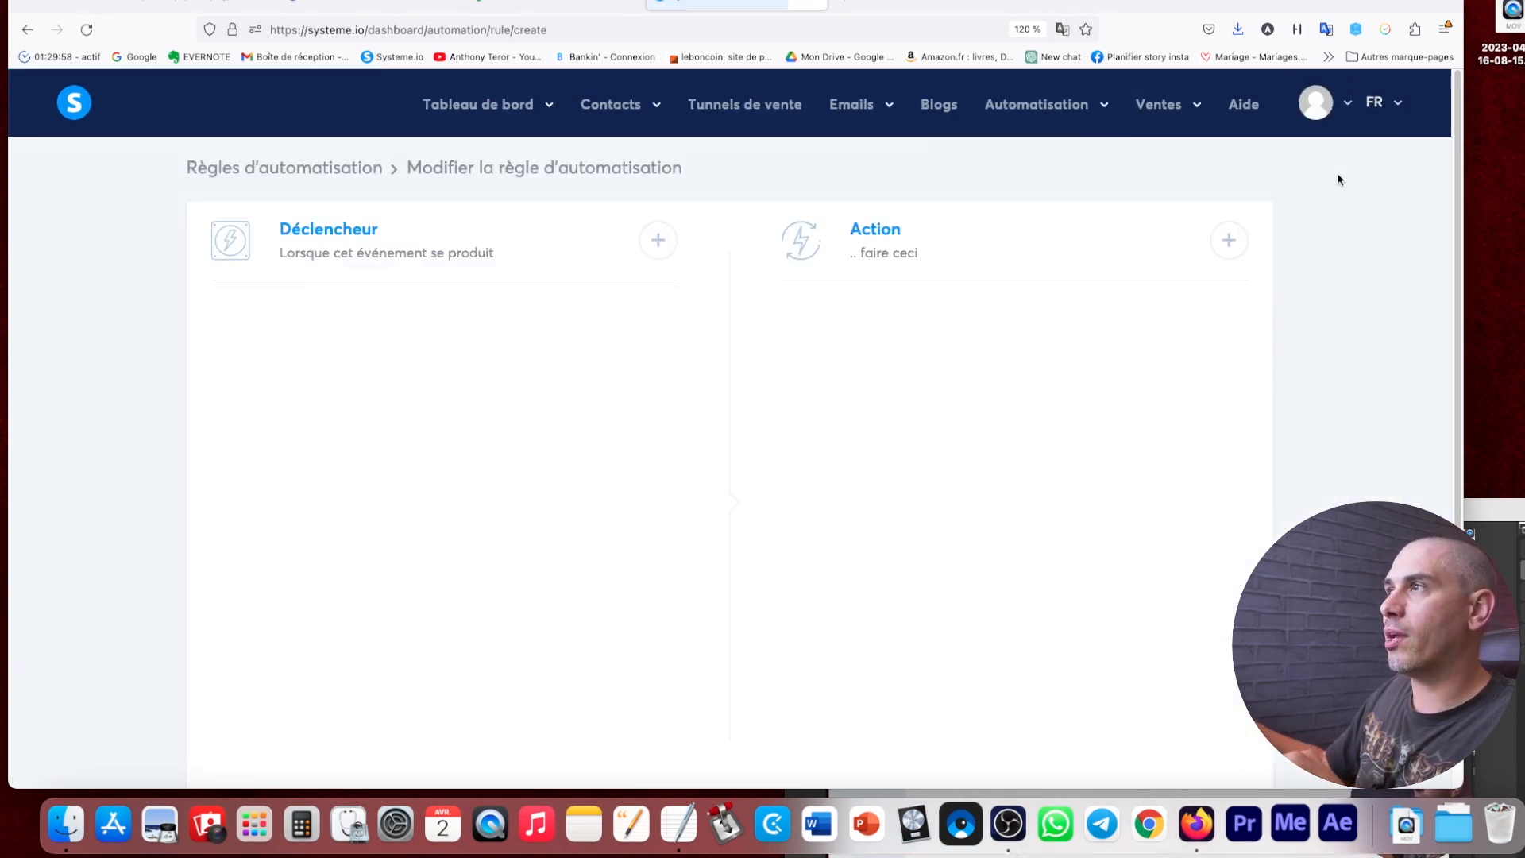
Review the available trigger types and add "Lien Email cliqué" as the new rule's trigger.
click(659, 241)
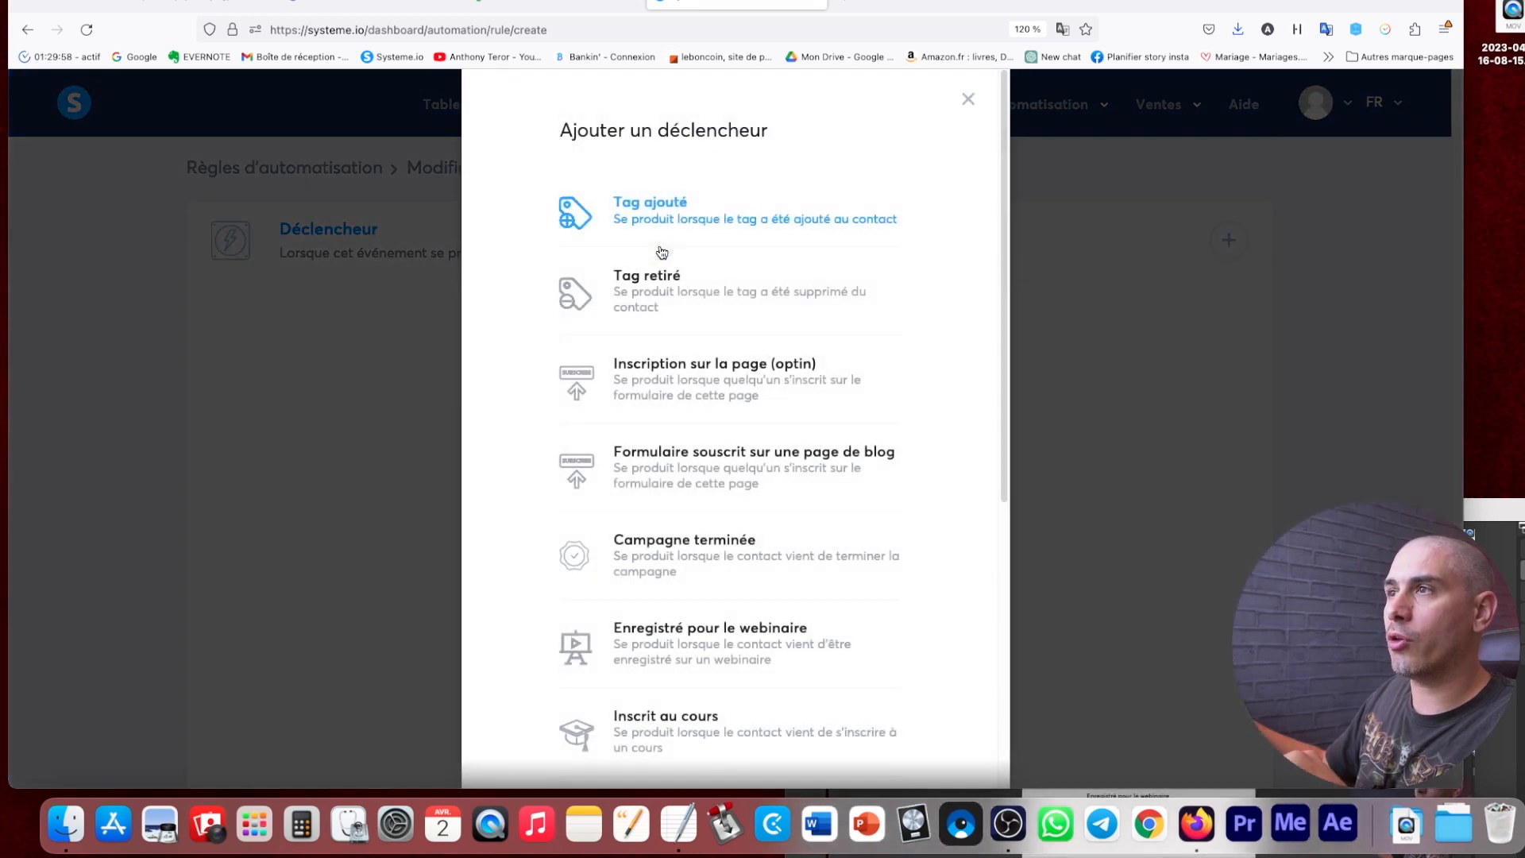
scroll(751, 370, down, 3)
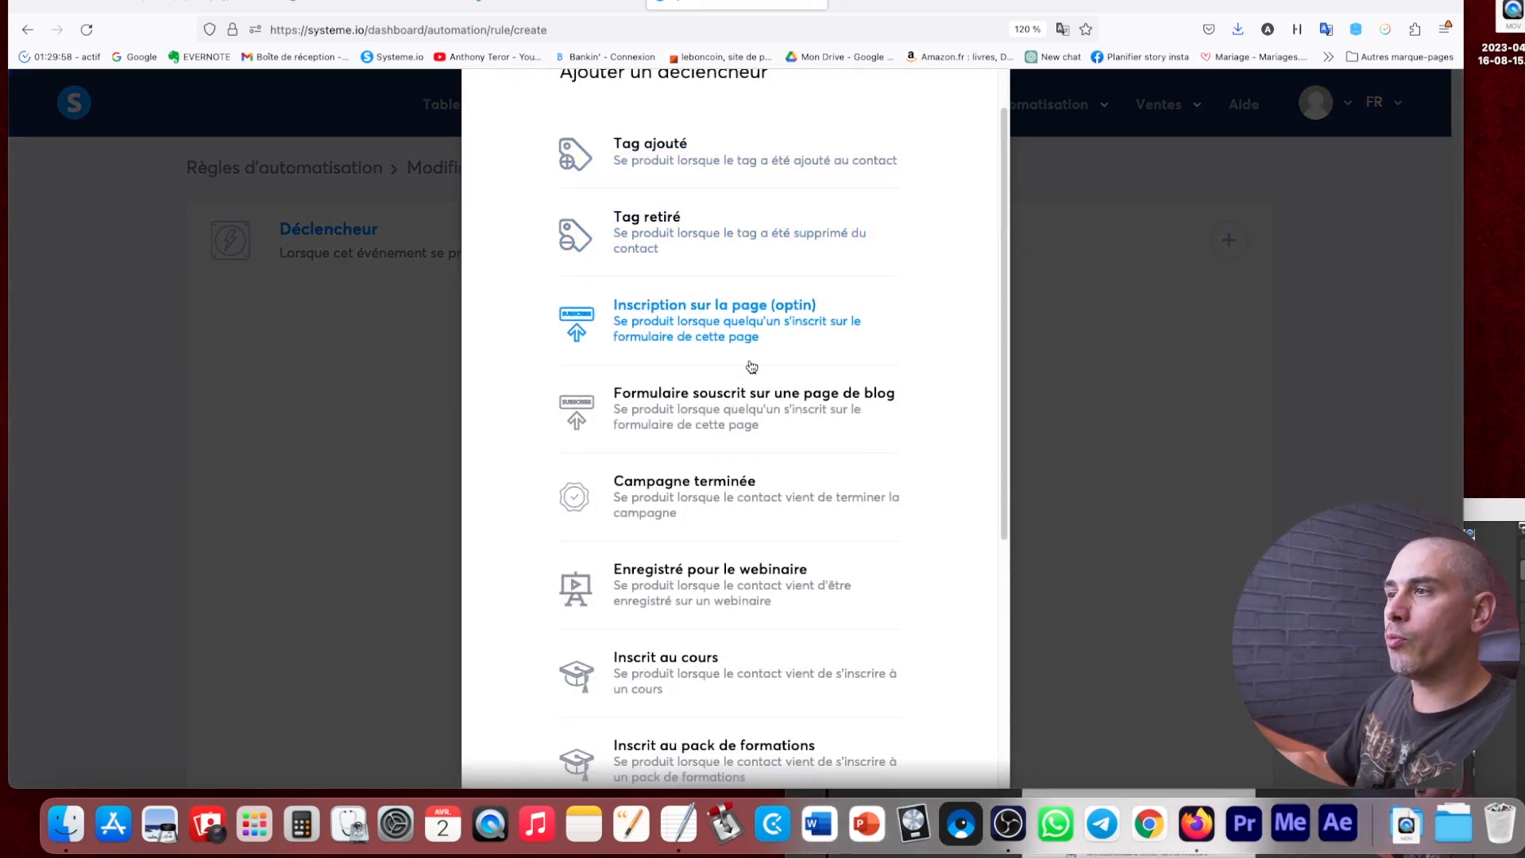
scroll(751, 370, up, 2)
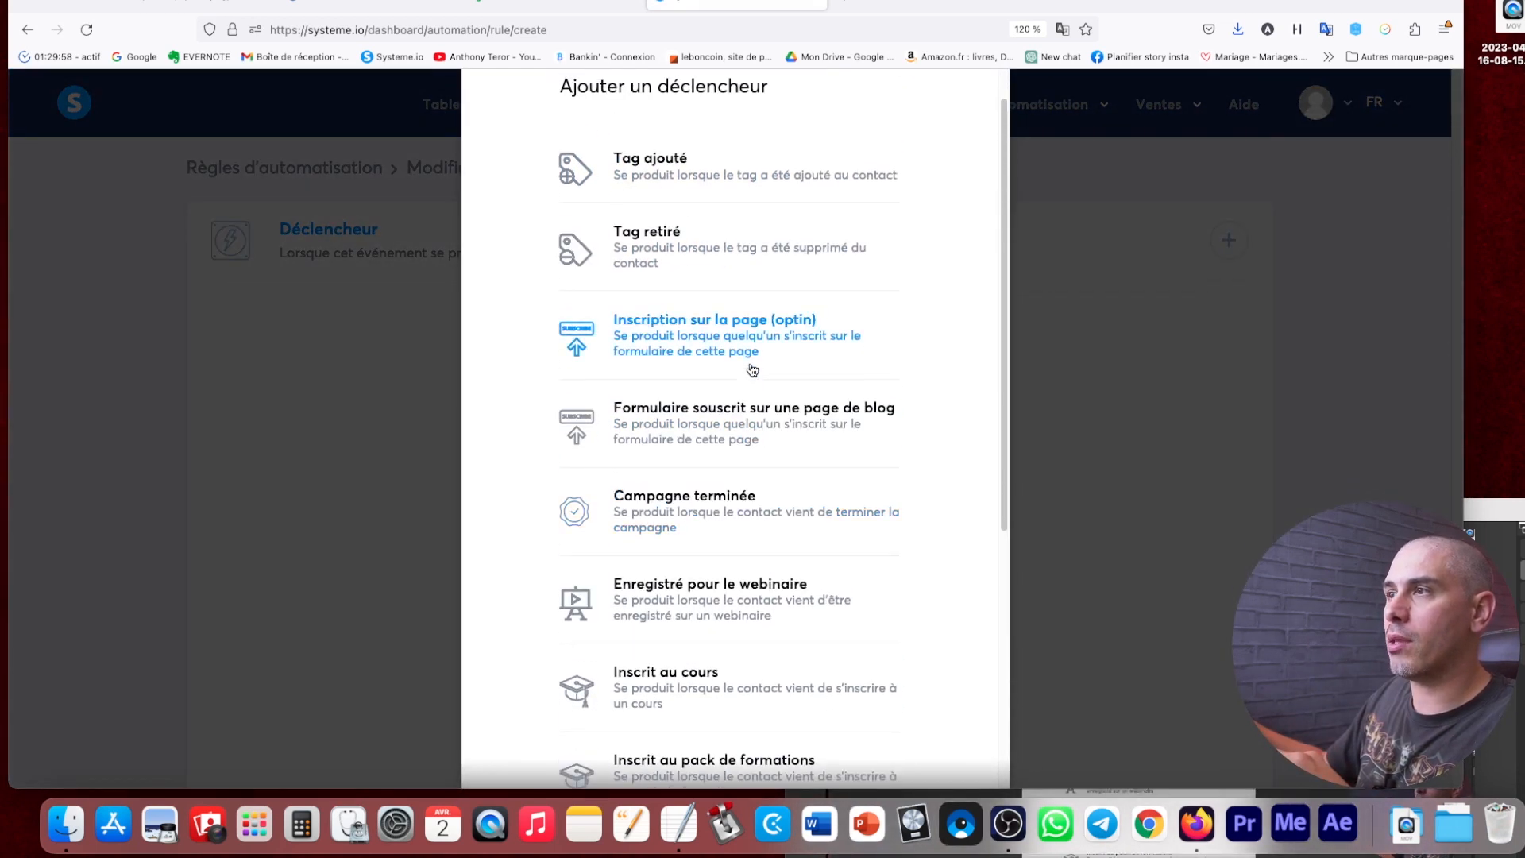
scroll(752, 370, down, 5)
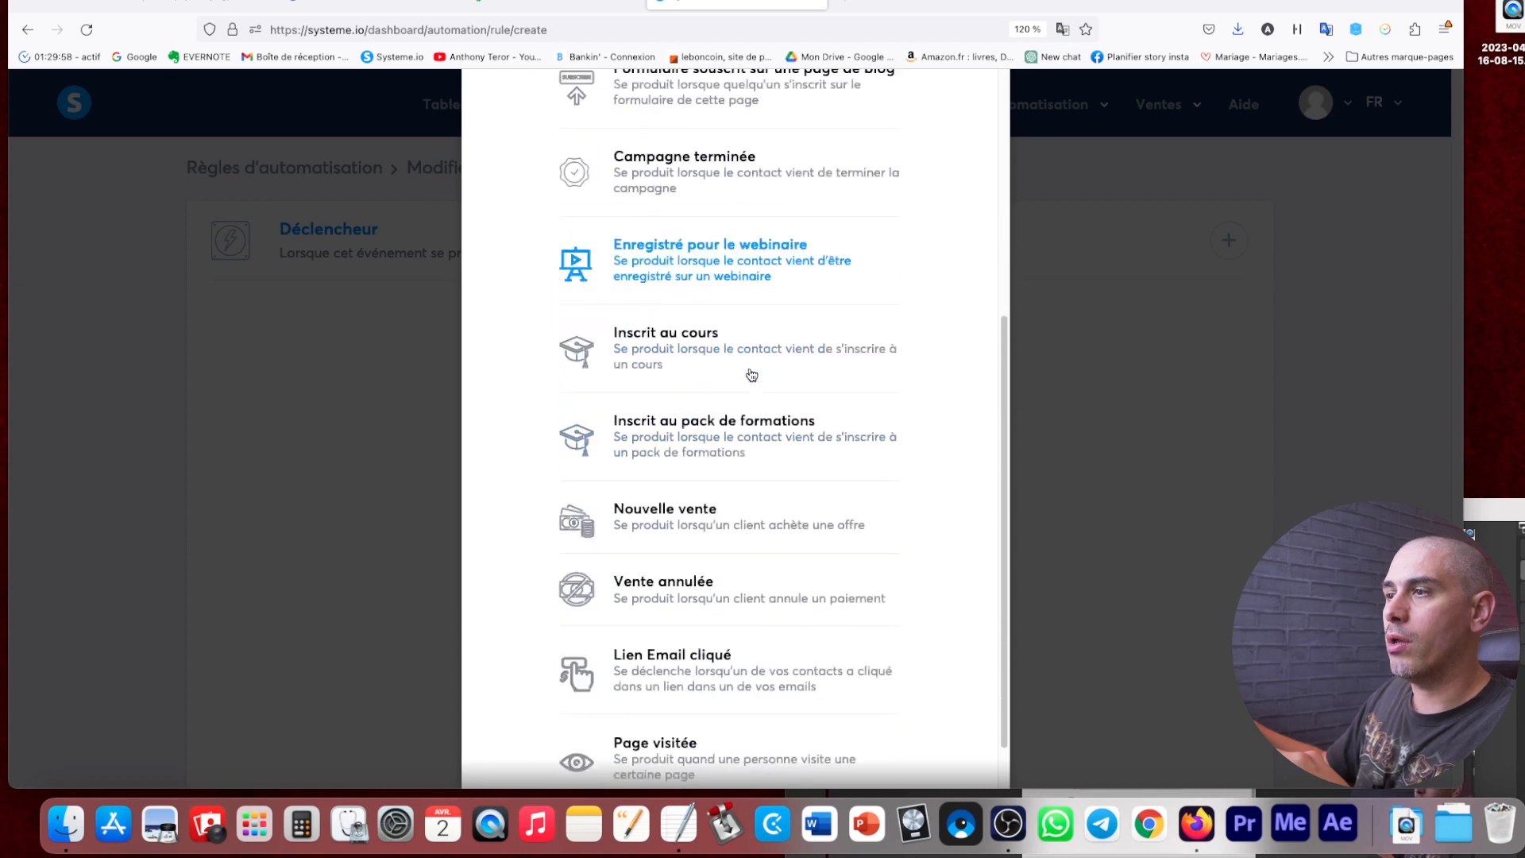
scroll(751, 375, down, 1)
click(680, 601)
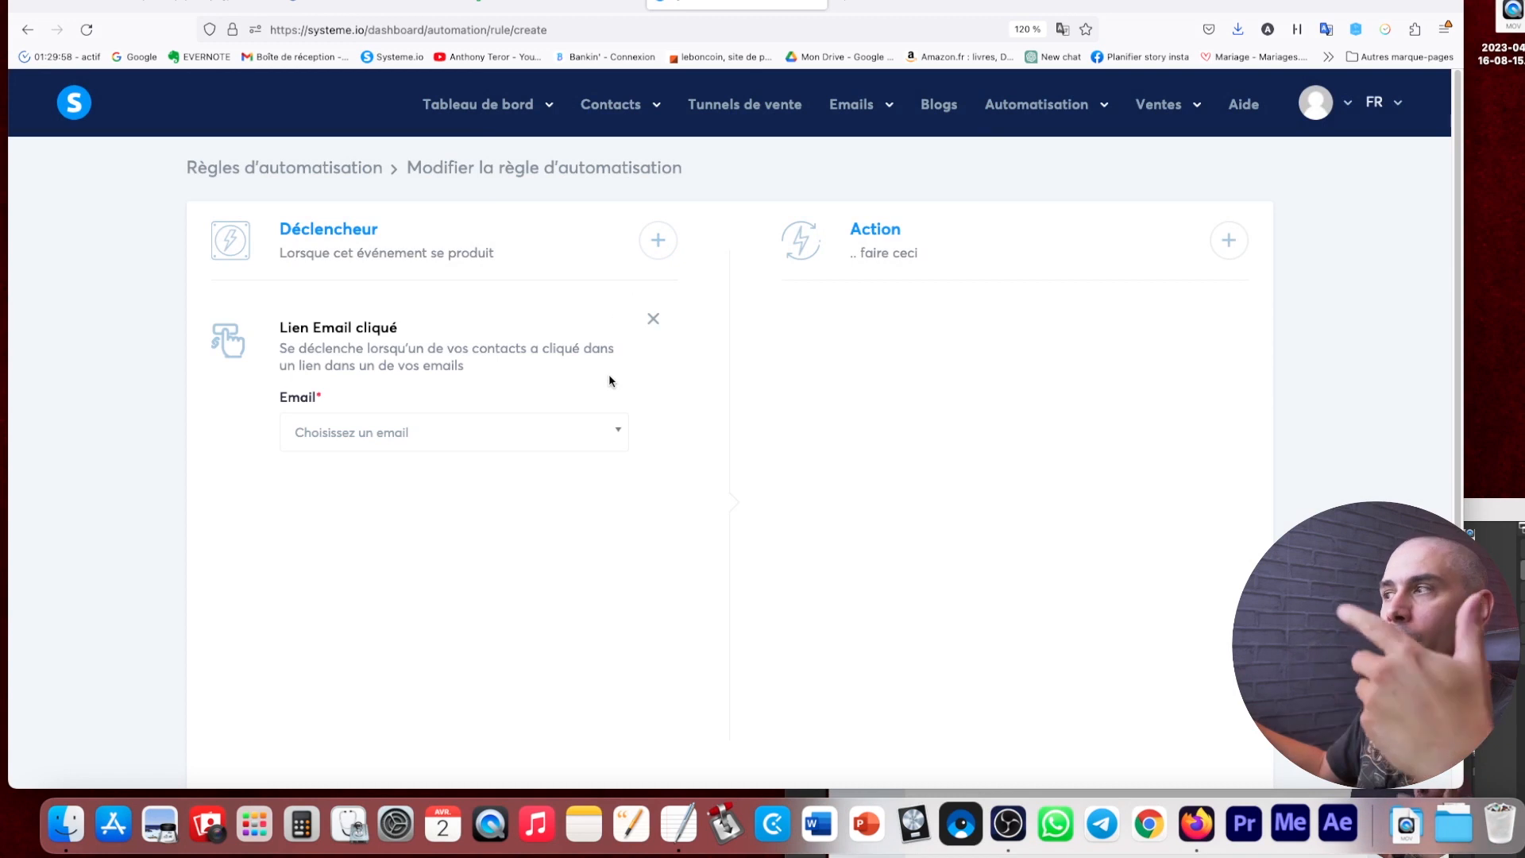
Search the trigger's emails for "cl" and choose "Préparer un découpage CLIP" as the email whose link is tracked.
click(617, 435)
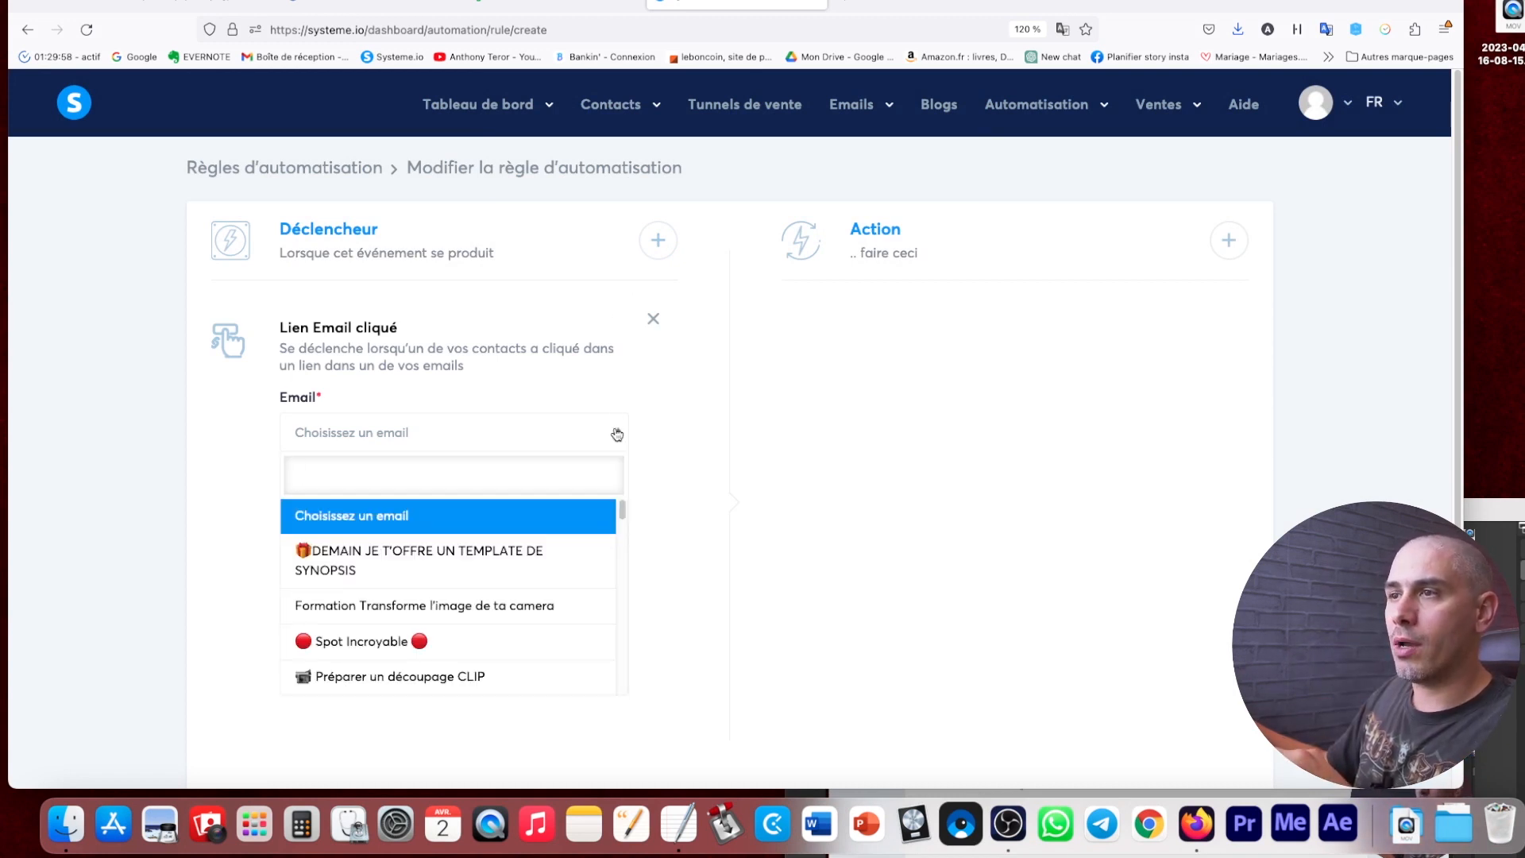
scroll(484, 540, down, 5)
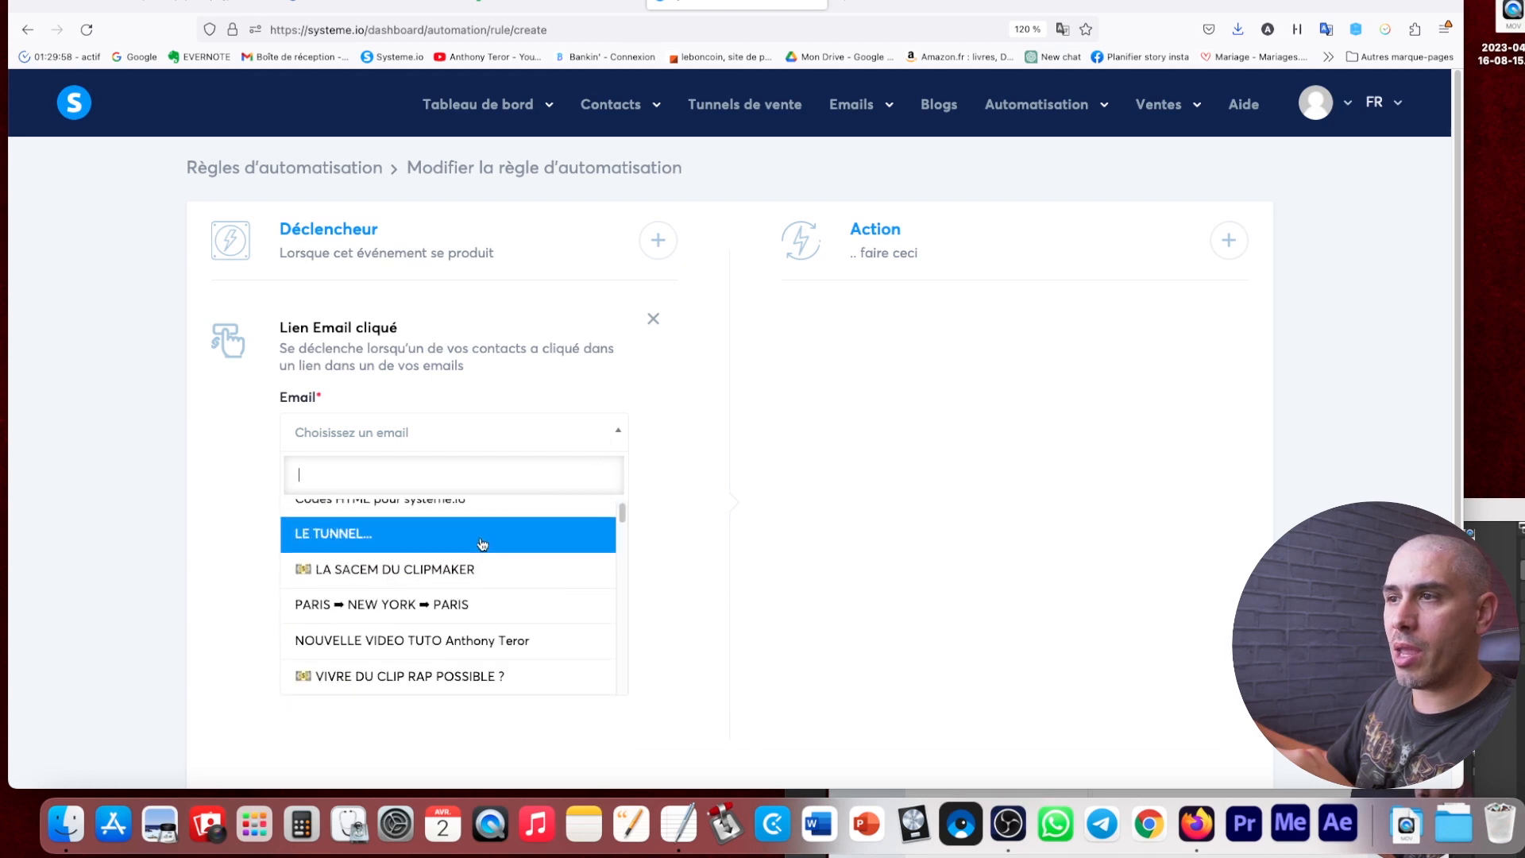
scroll(482, 542, down, 5)
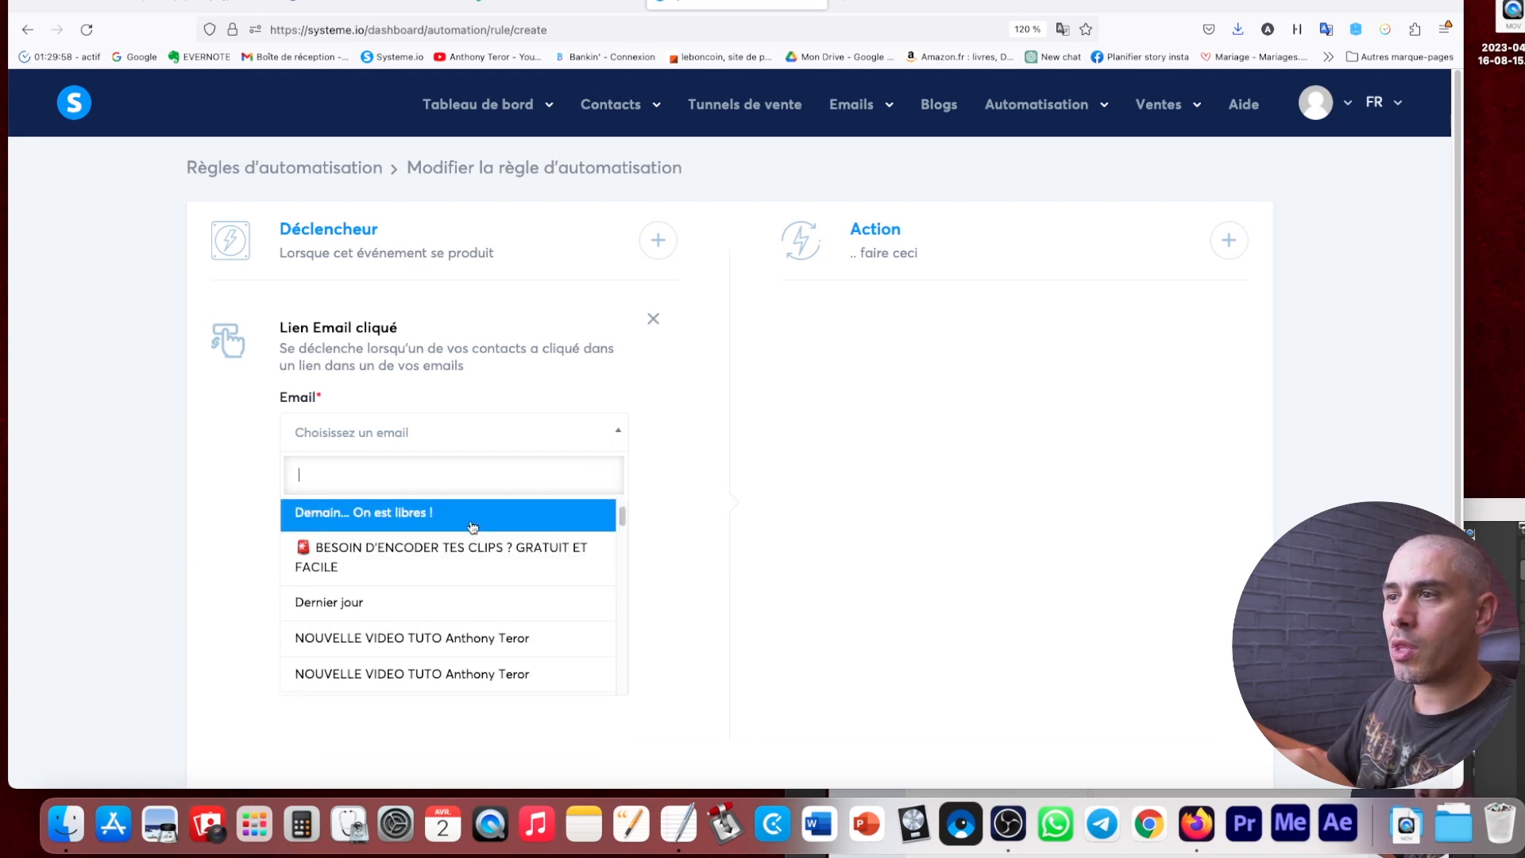
text(cl)
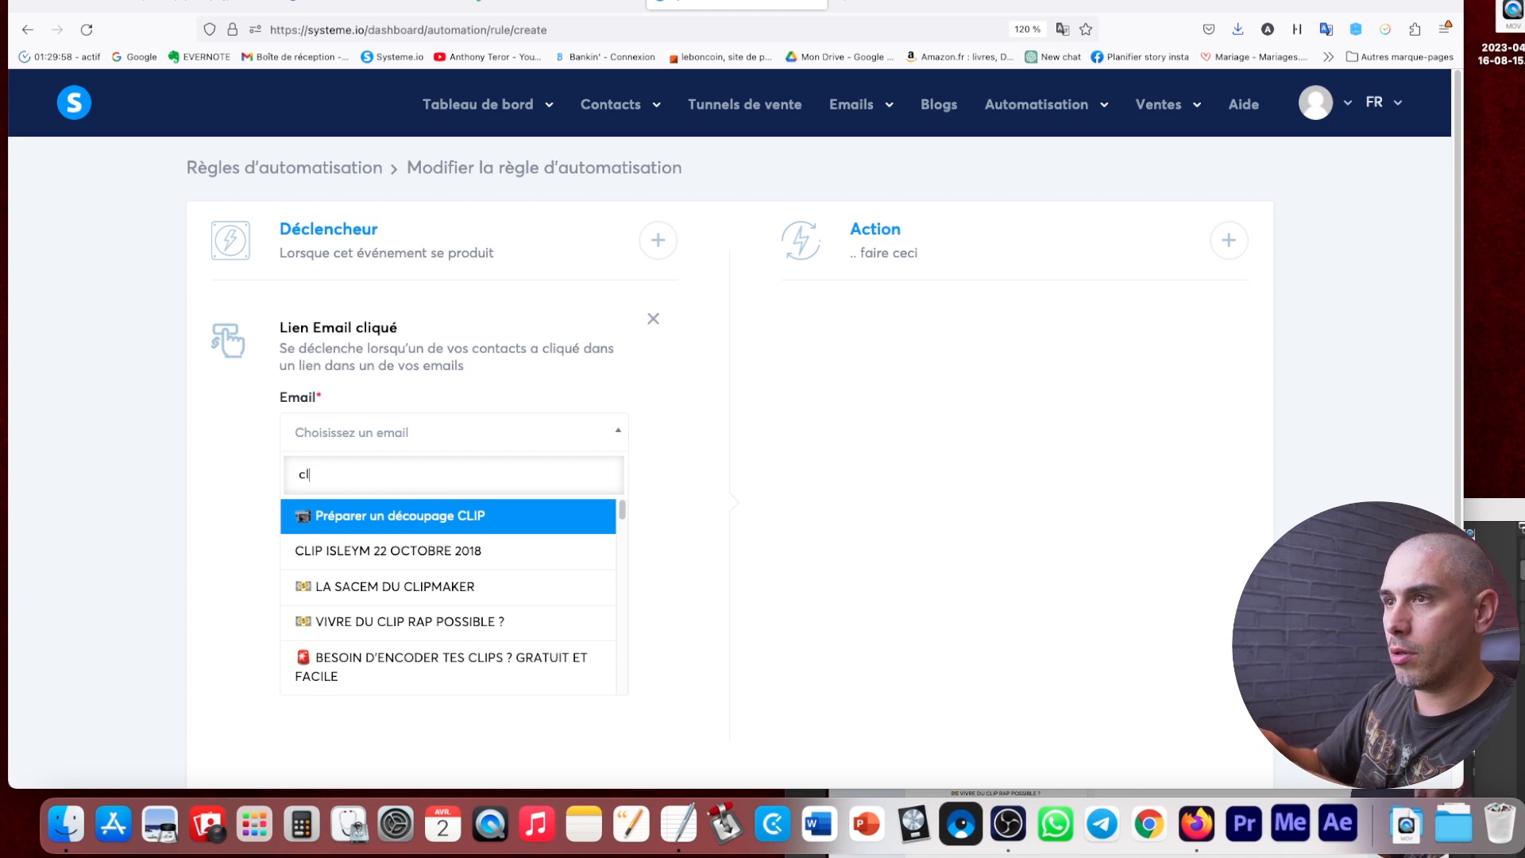
click(429, 518)
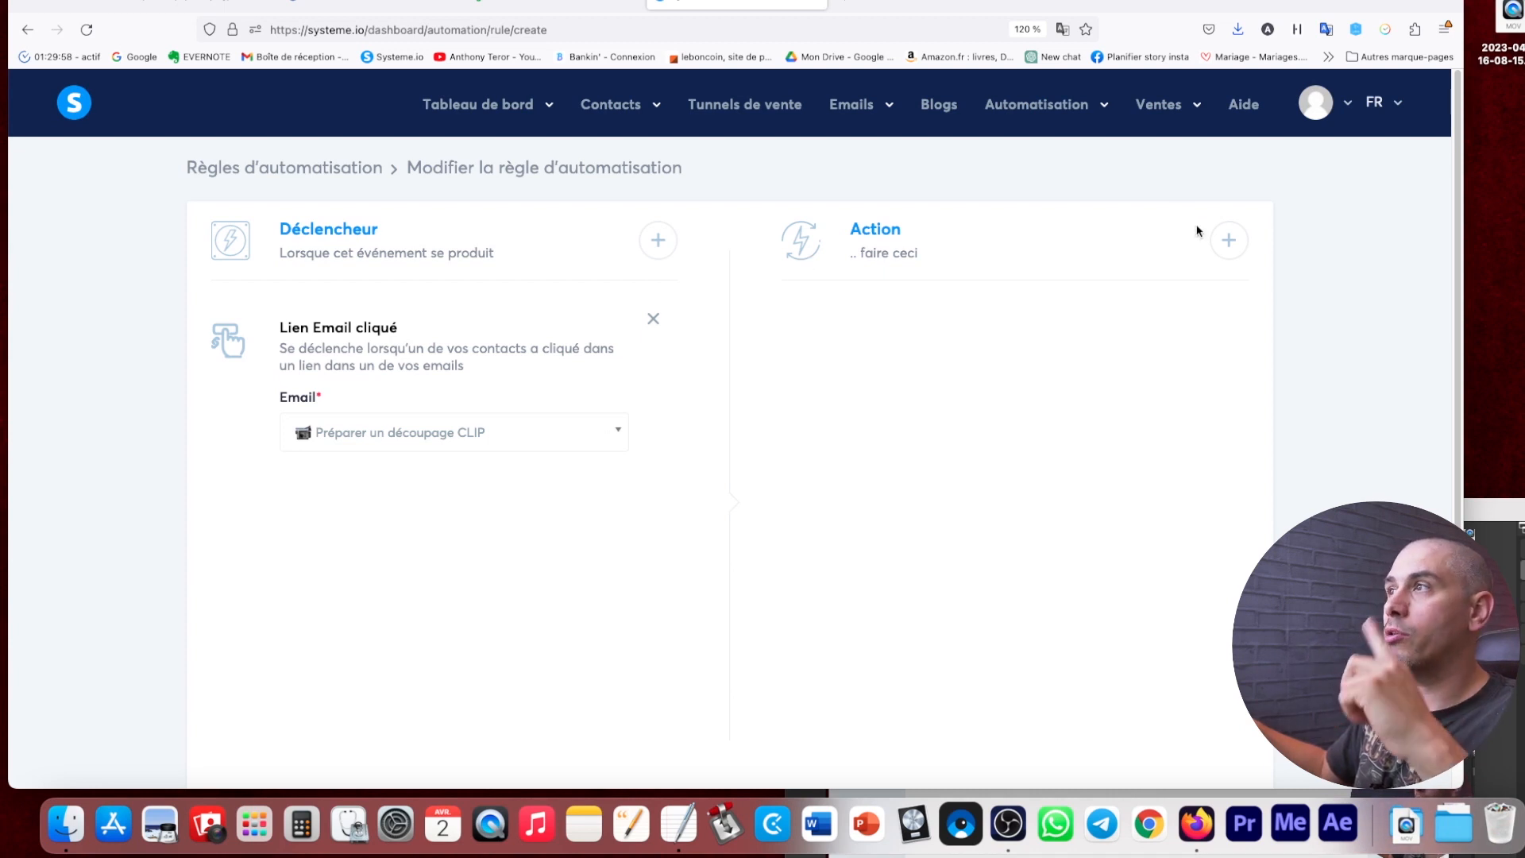
Add an "Ajouter un tag" action to the new email-link rule.
click(1229, 240)
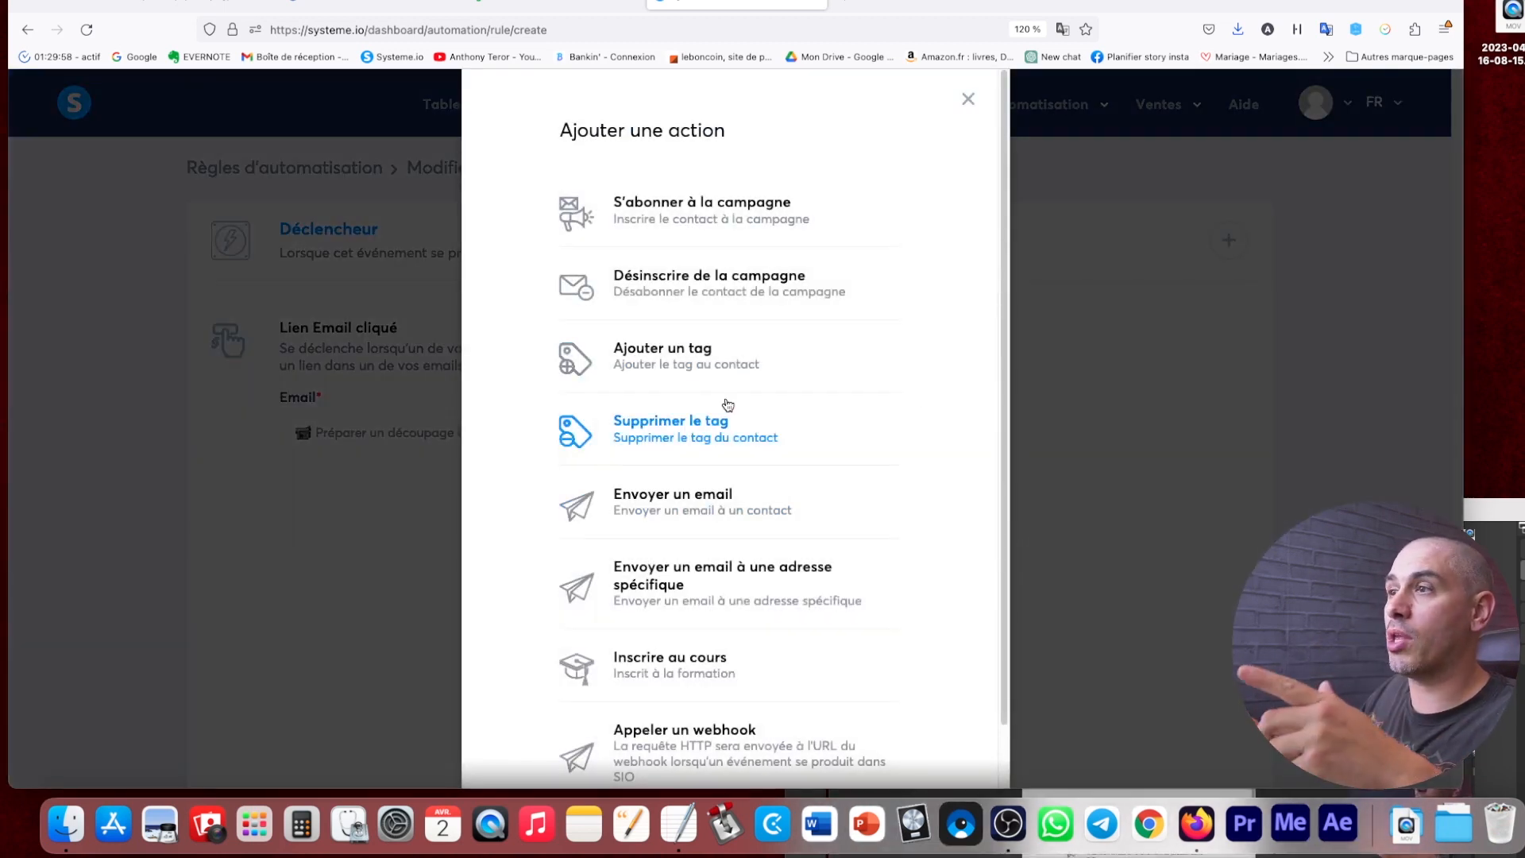
click(656, 351)
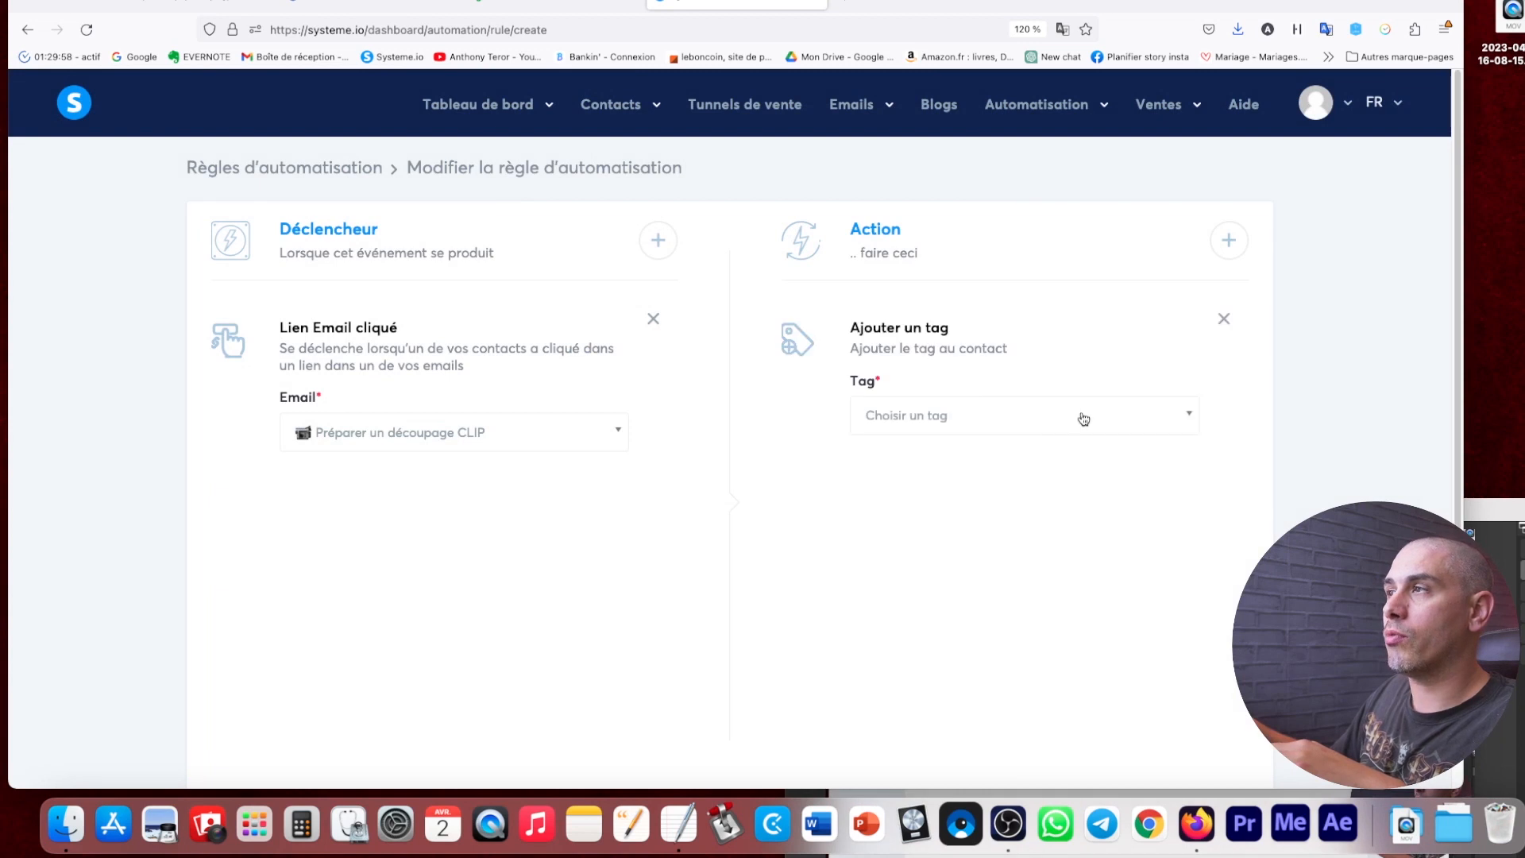